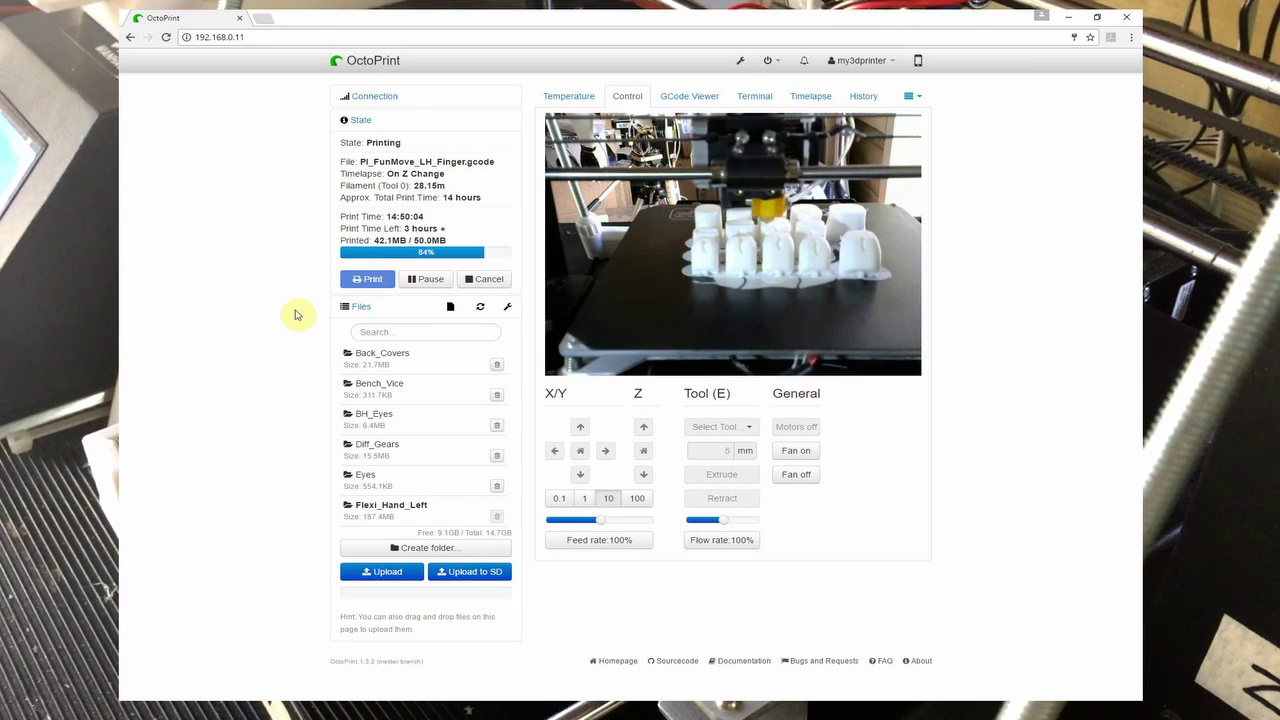
# Check the temperature graph, then open the webcam image in its own browser tab
pyautogui.click(577, 103)
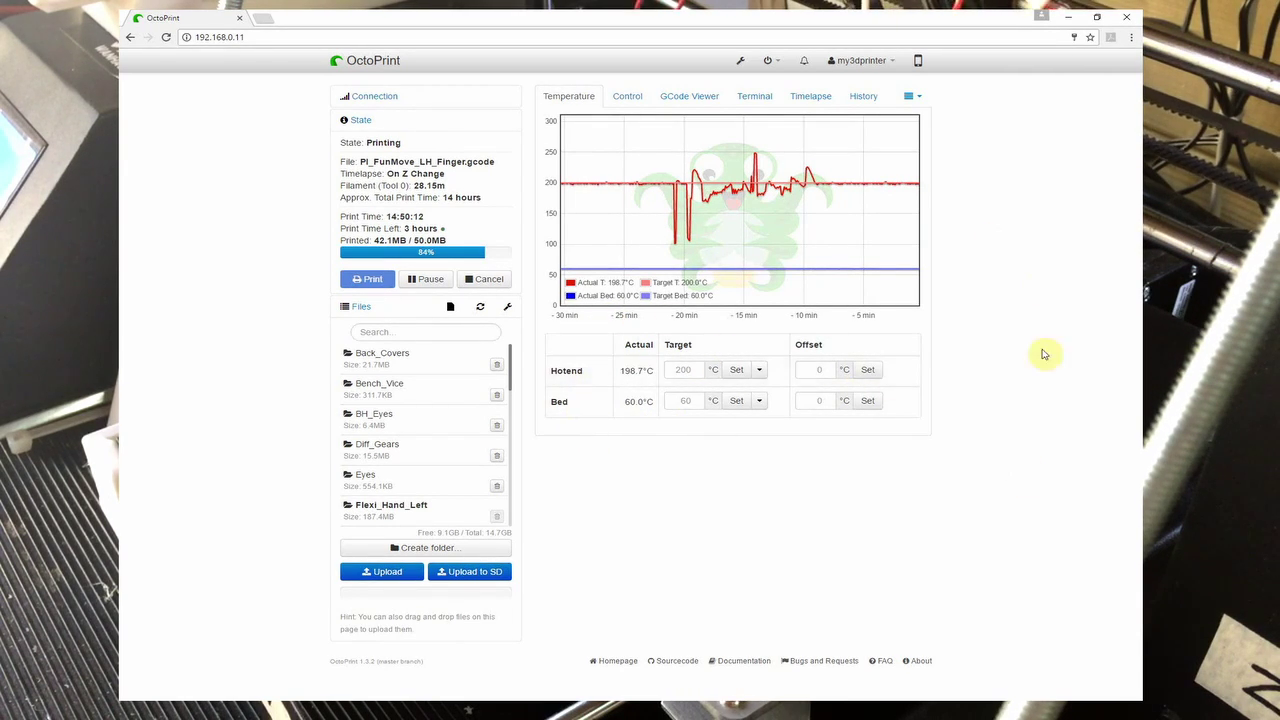
pyautogui.click(638, 96)
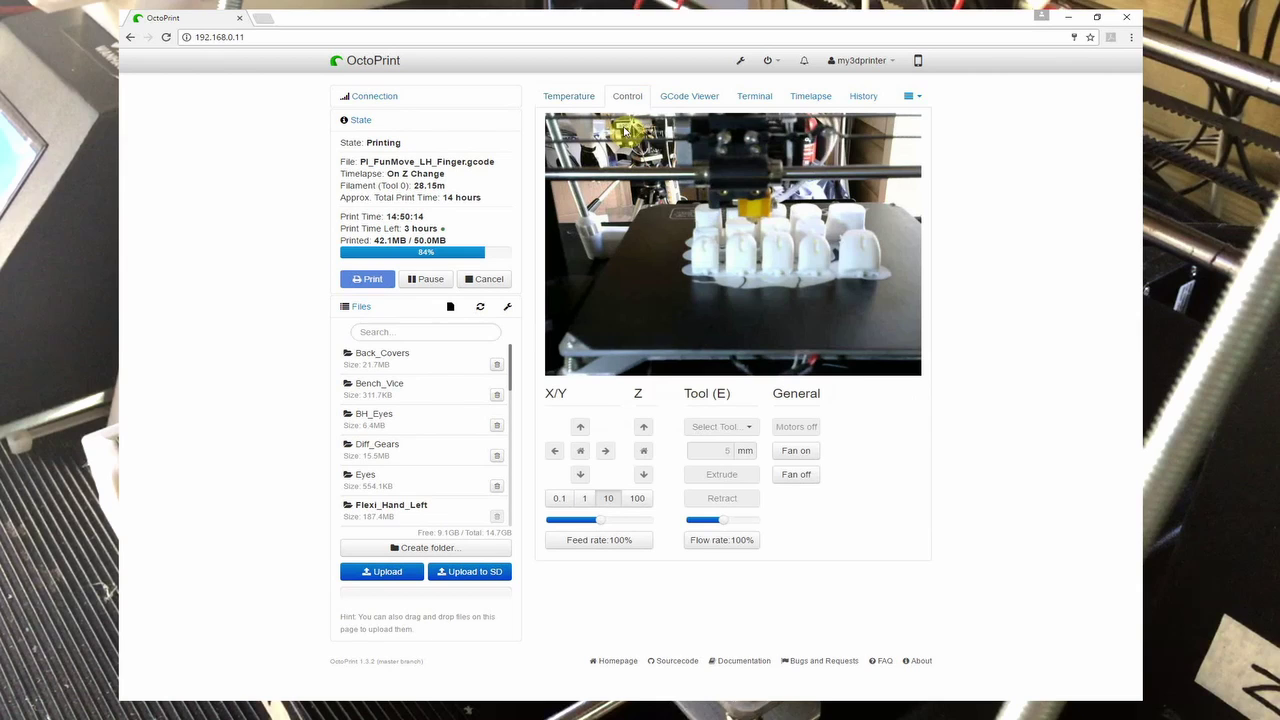
pyautogui.rightClick(650, 215)
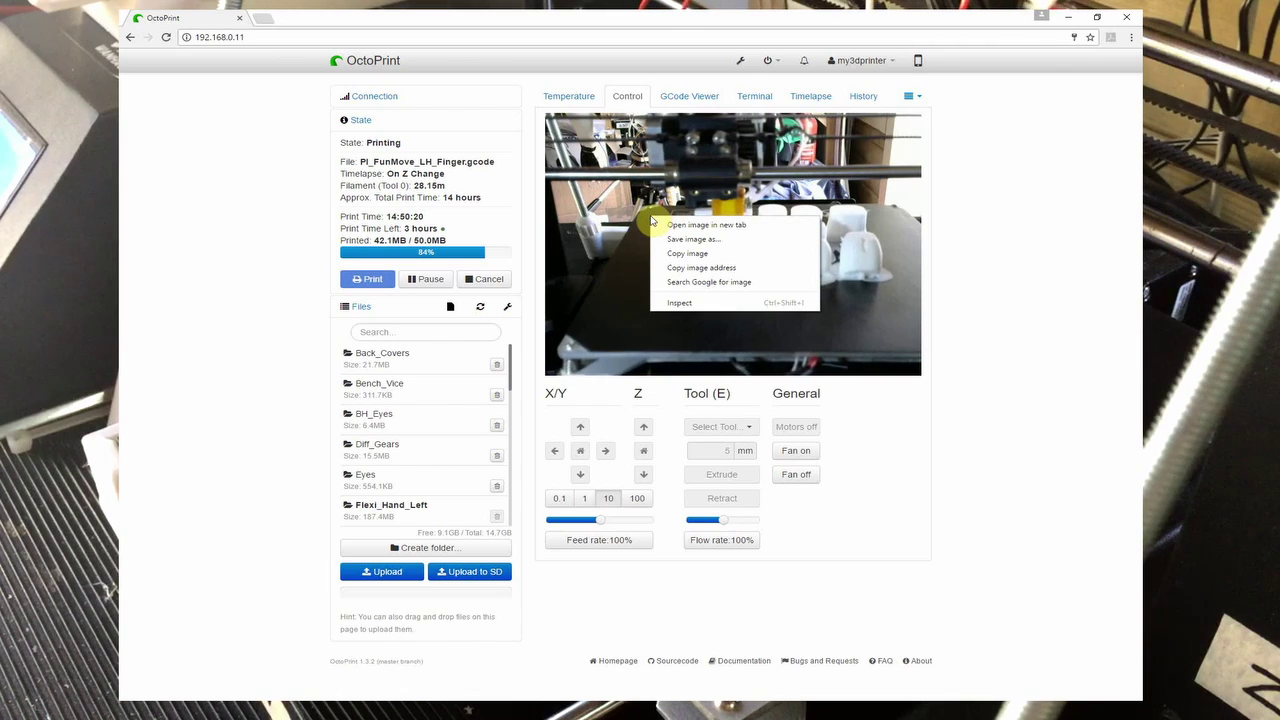
pyautogui.click(718, 226)
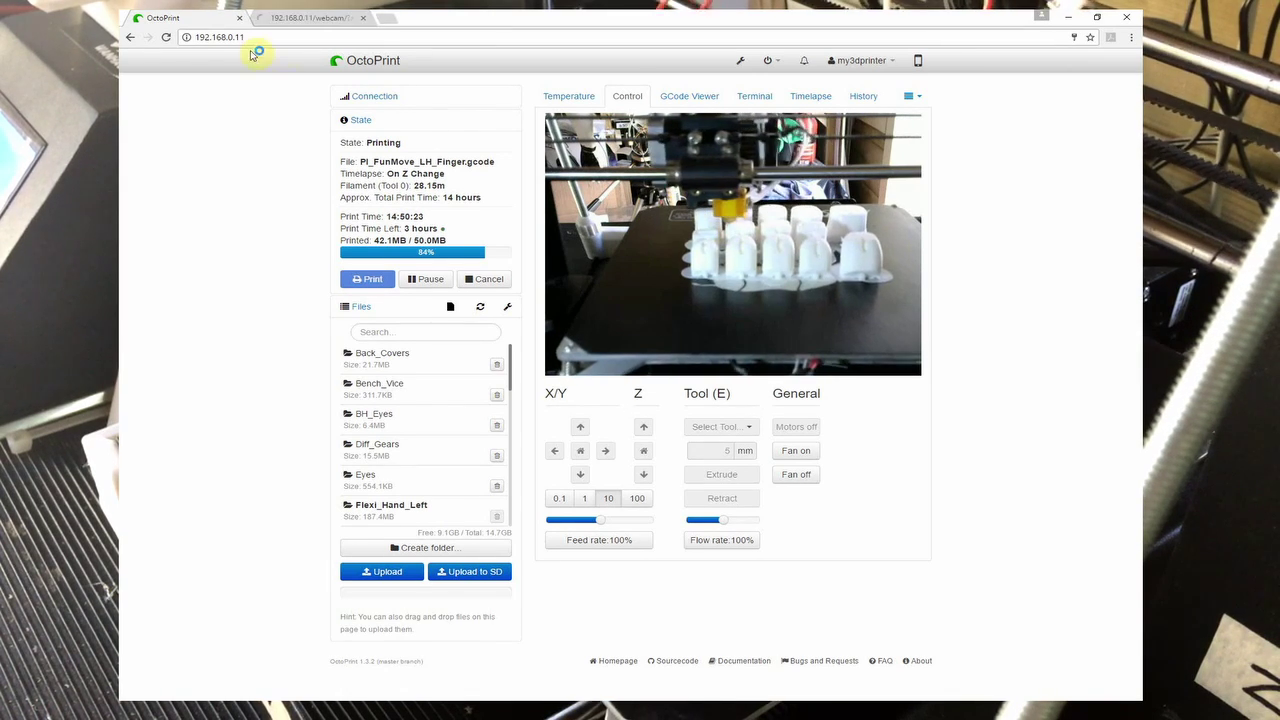
pyautogui.click(350, 18)
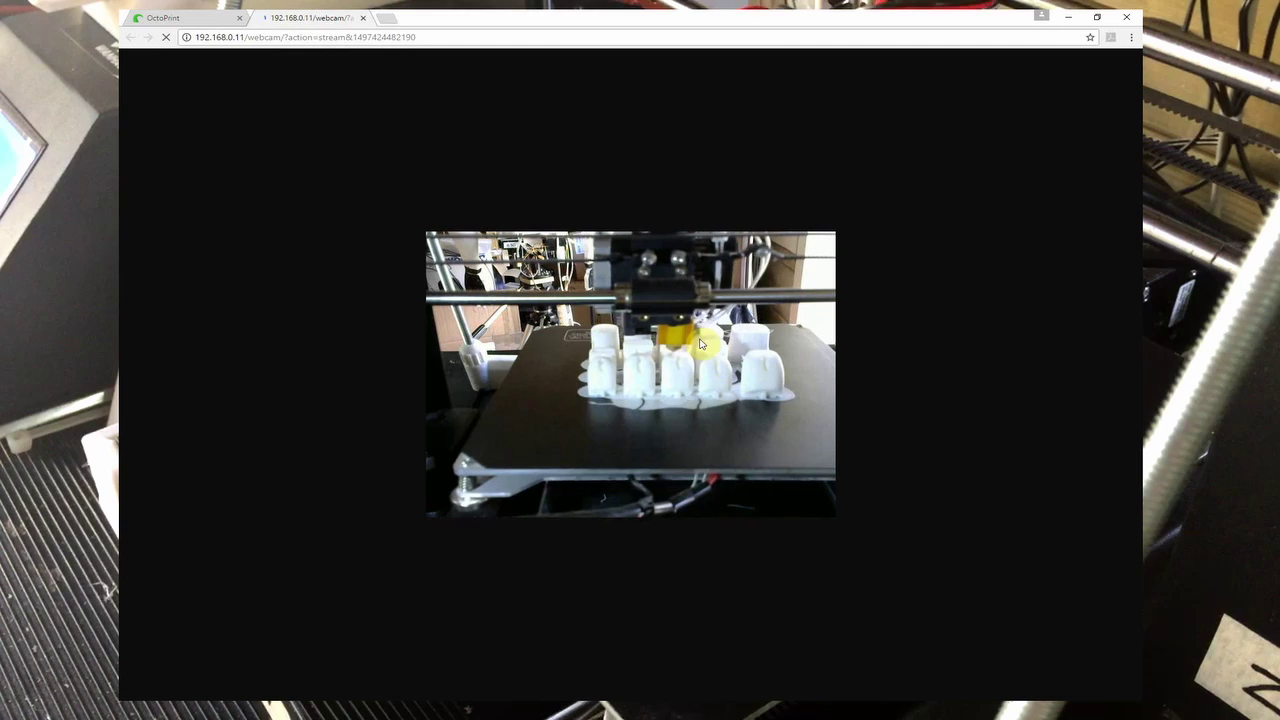
# Back on the dashboard, view the GCode Viewer, Terminal and Timelapse tabs, scrolling the timelapse list
pyautogui.click(225, 18)
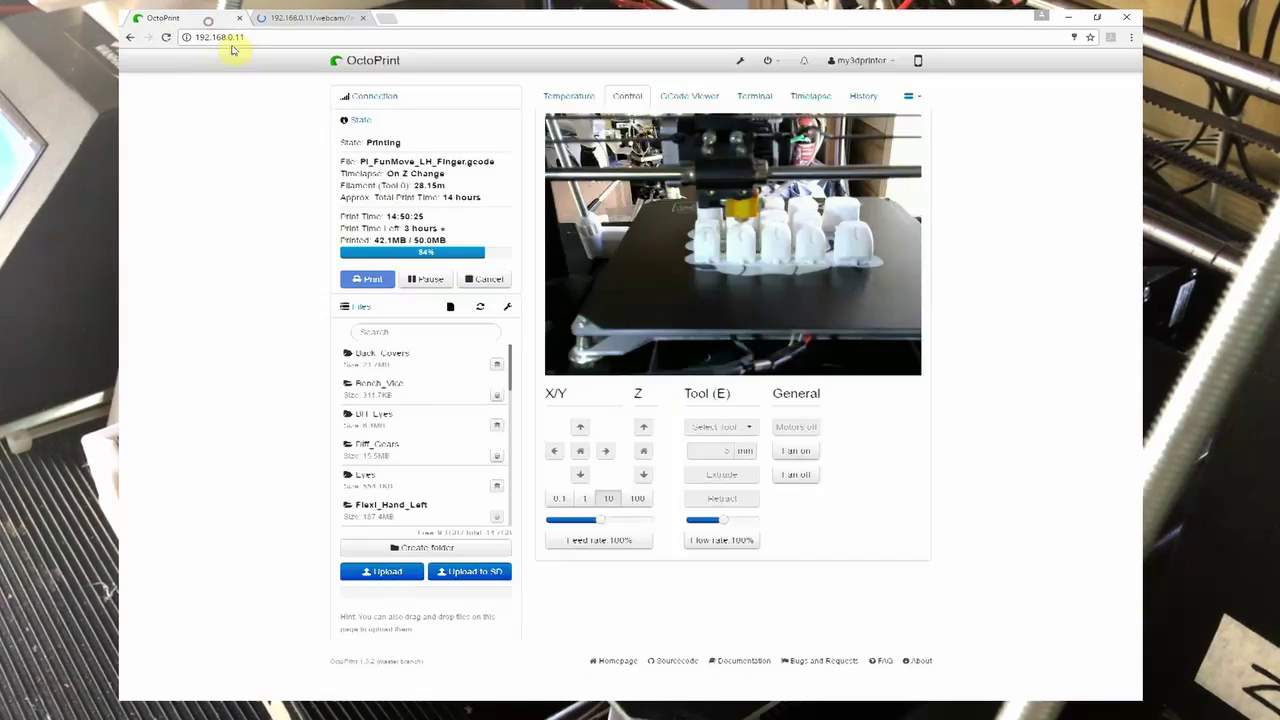
pyautogui.click(682, 96)
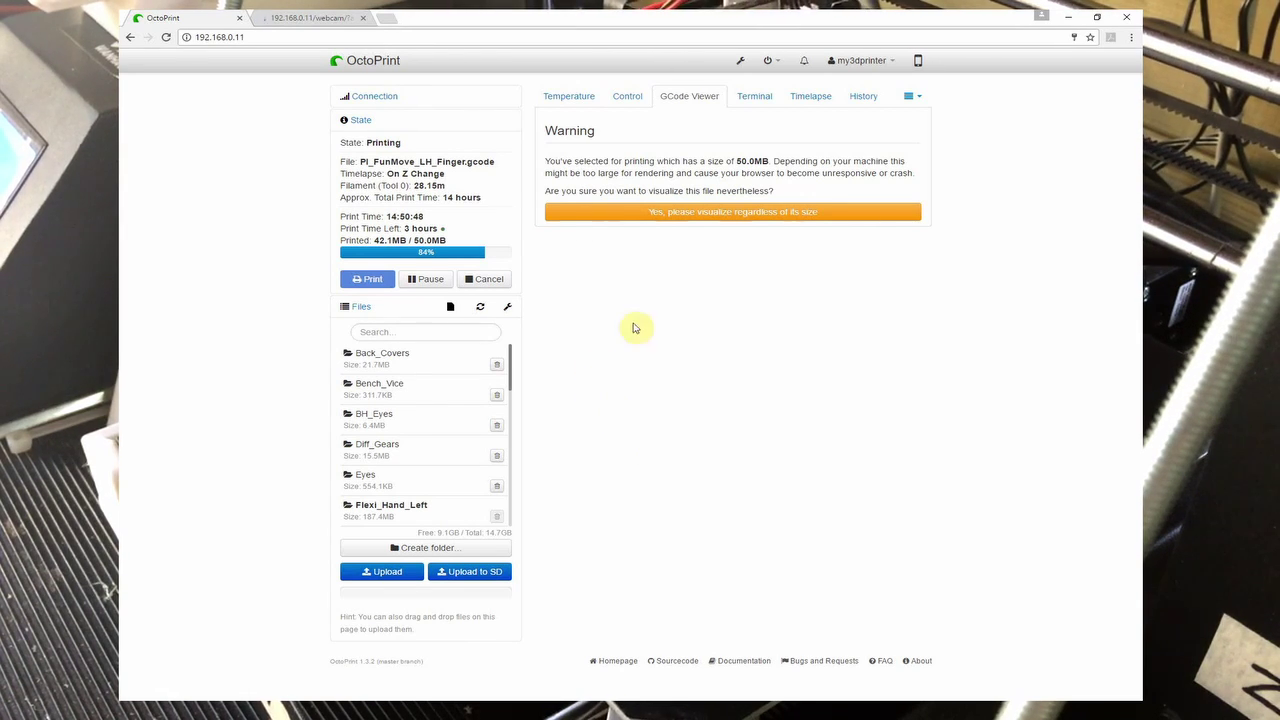
pyautogui.click(752, 96)
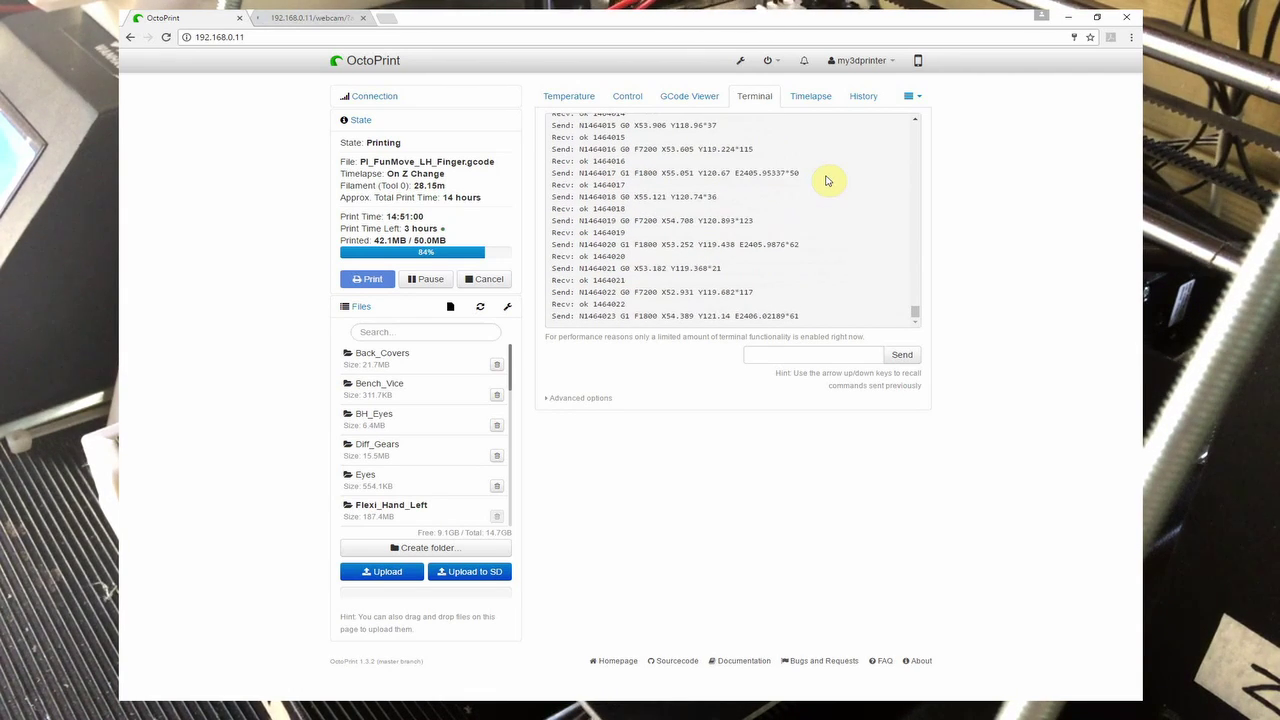
pyautogui.click(809, 98)
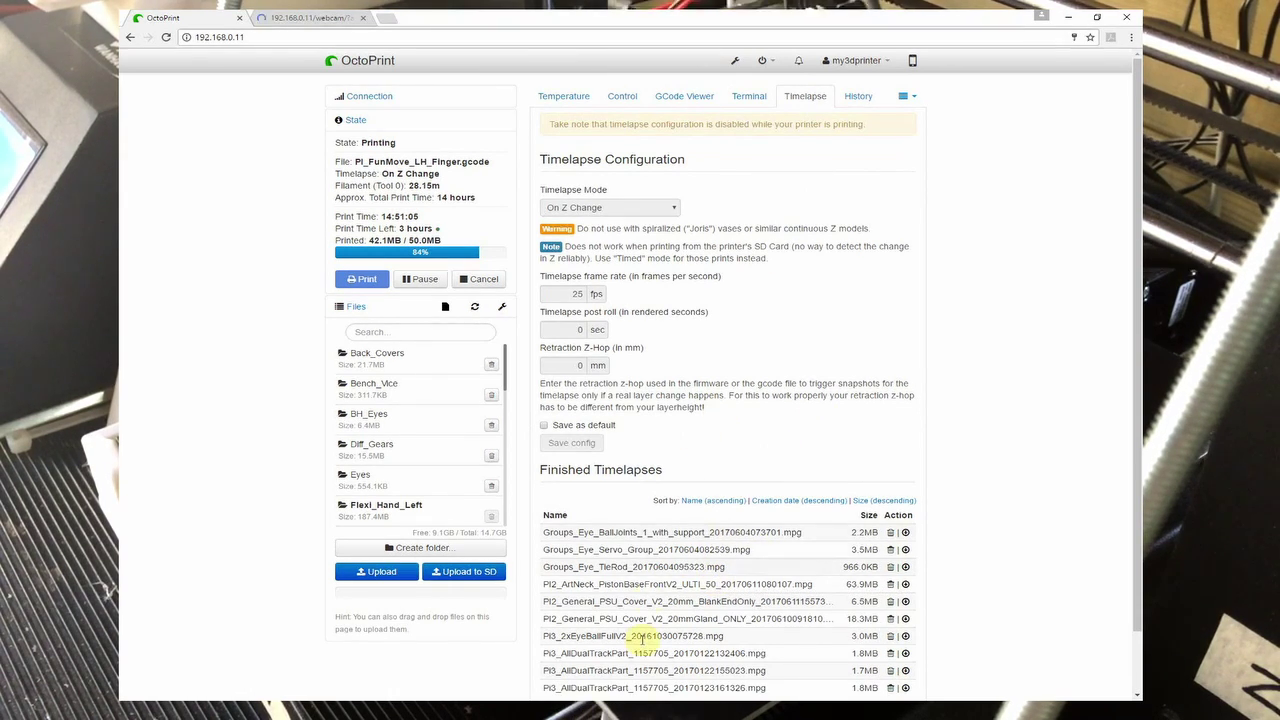
pyautogui.scroll(-1, 672, 613)
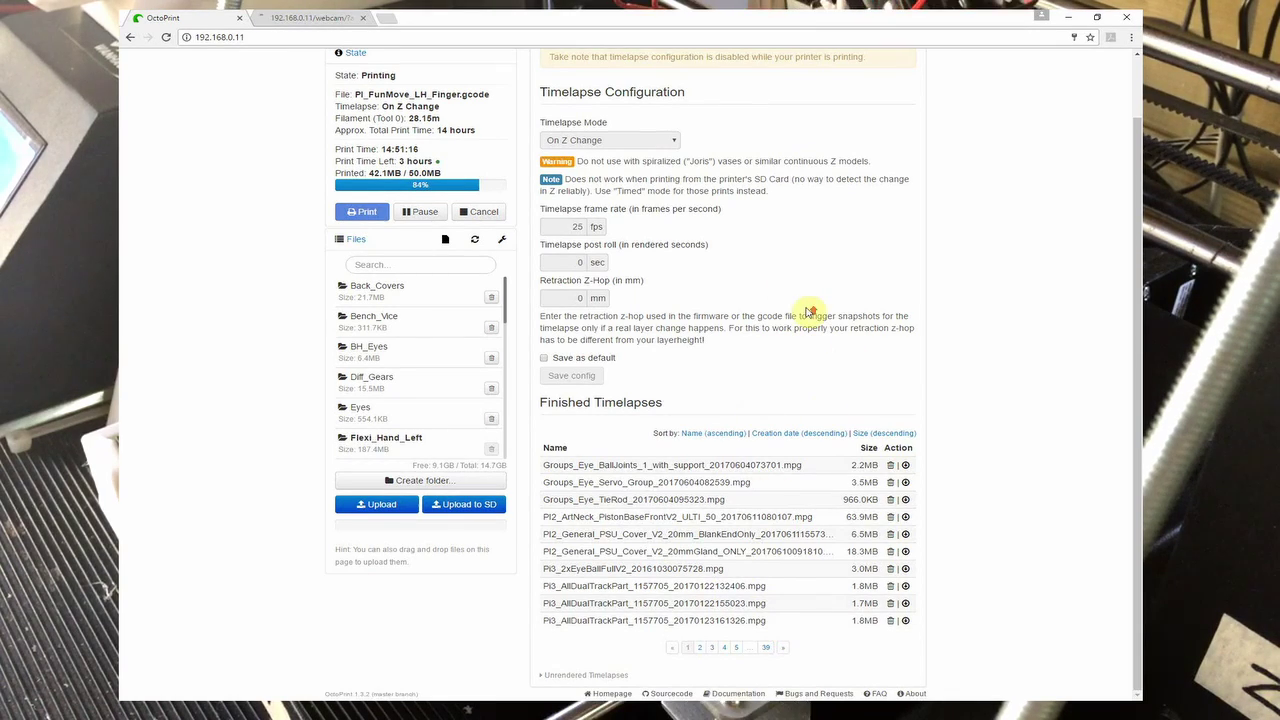
pyautogui.scroll(1, 818, 281)
# Scroll through the History tab's print statistics, check the extra tab menu, then reopen Temperature
pyautogui.click(858, 96)
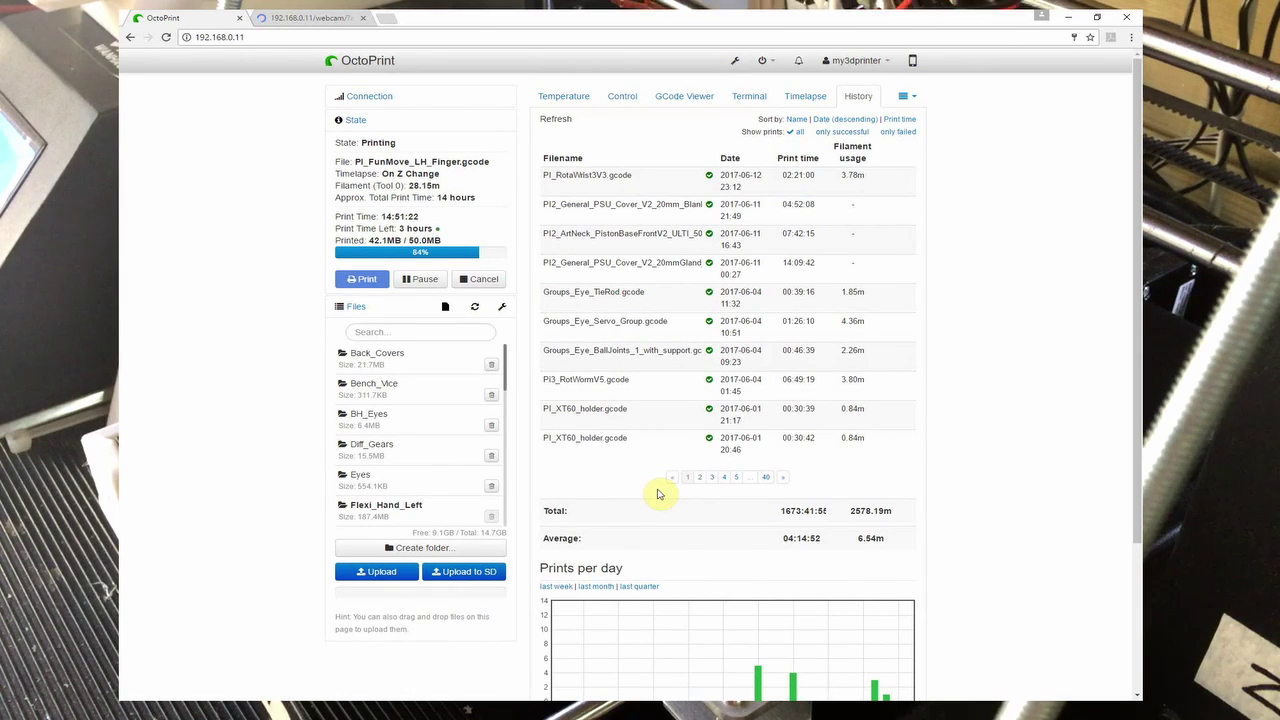
pyautogui.scroll(-2, 954, 409)
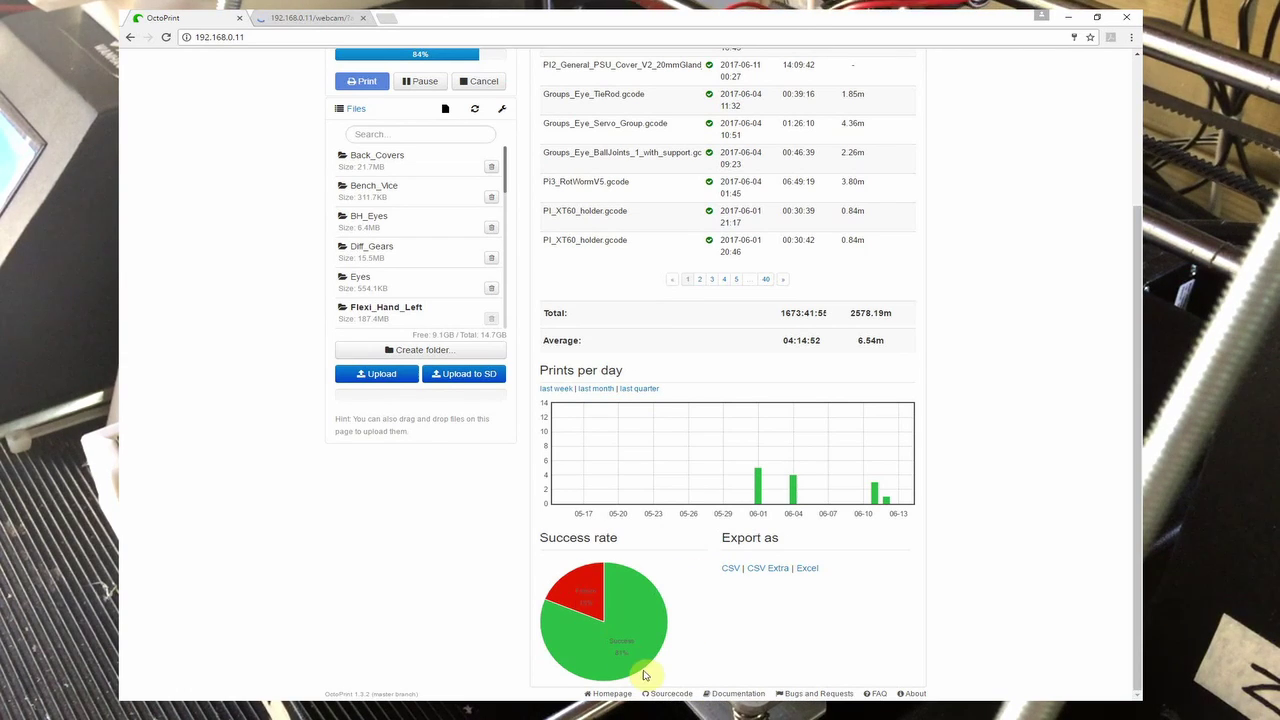
pyautogui.scroll(2, 724, 412)
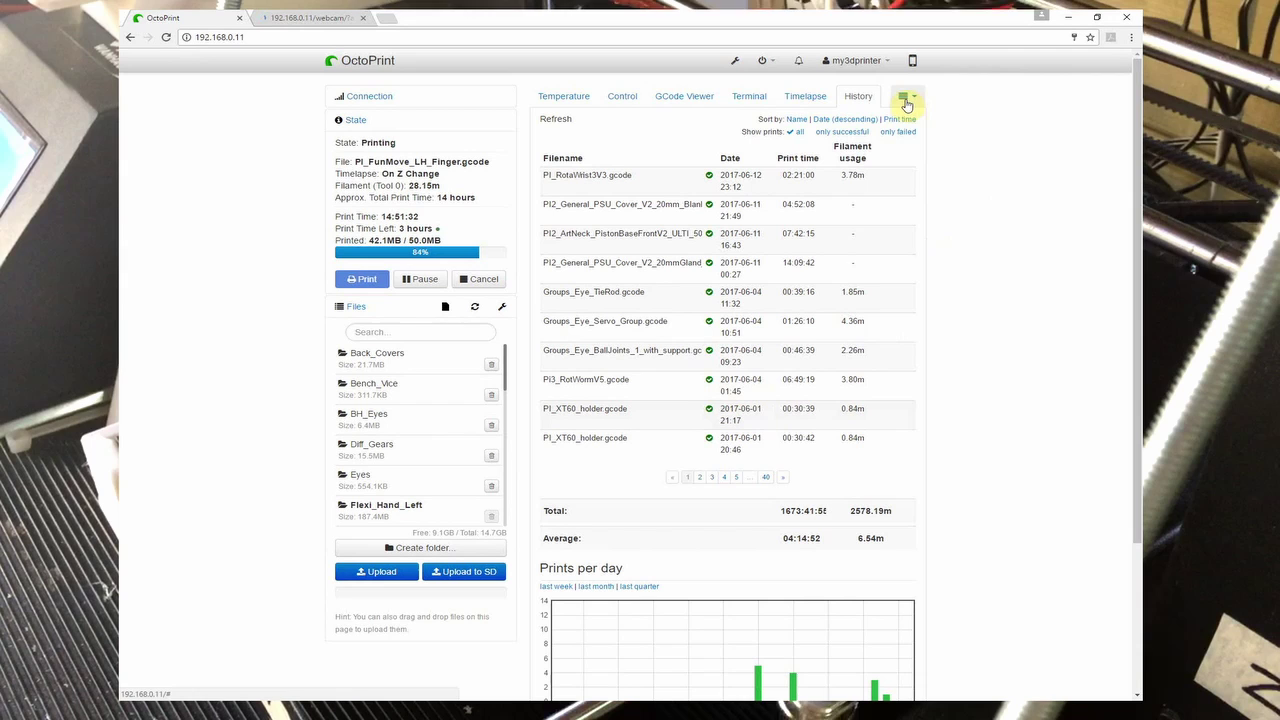
pyautogui.click(904, 102)
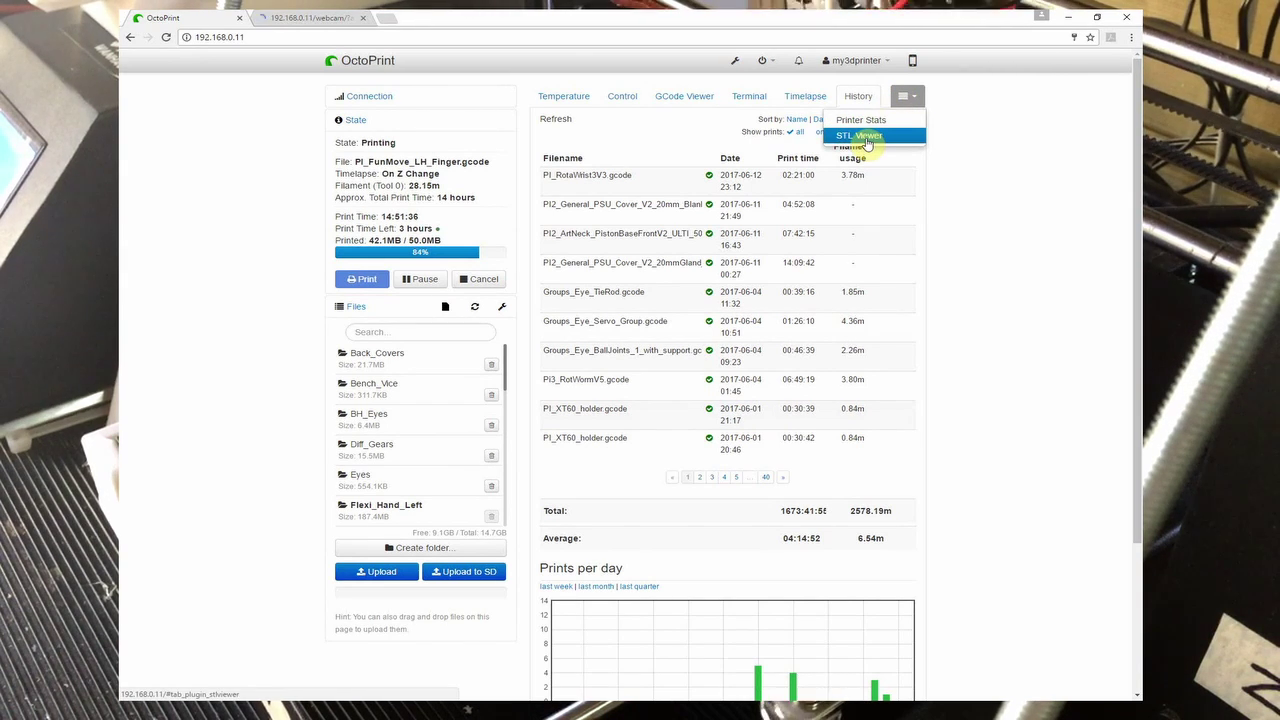
pyautogui.click(566, 96)
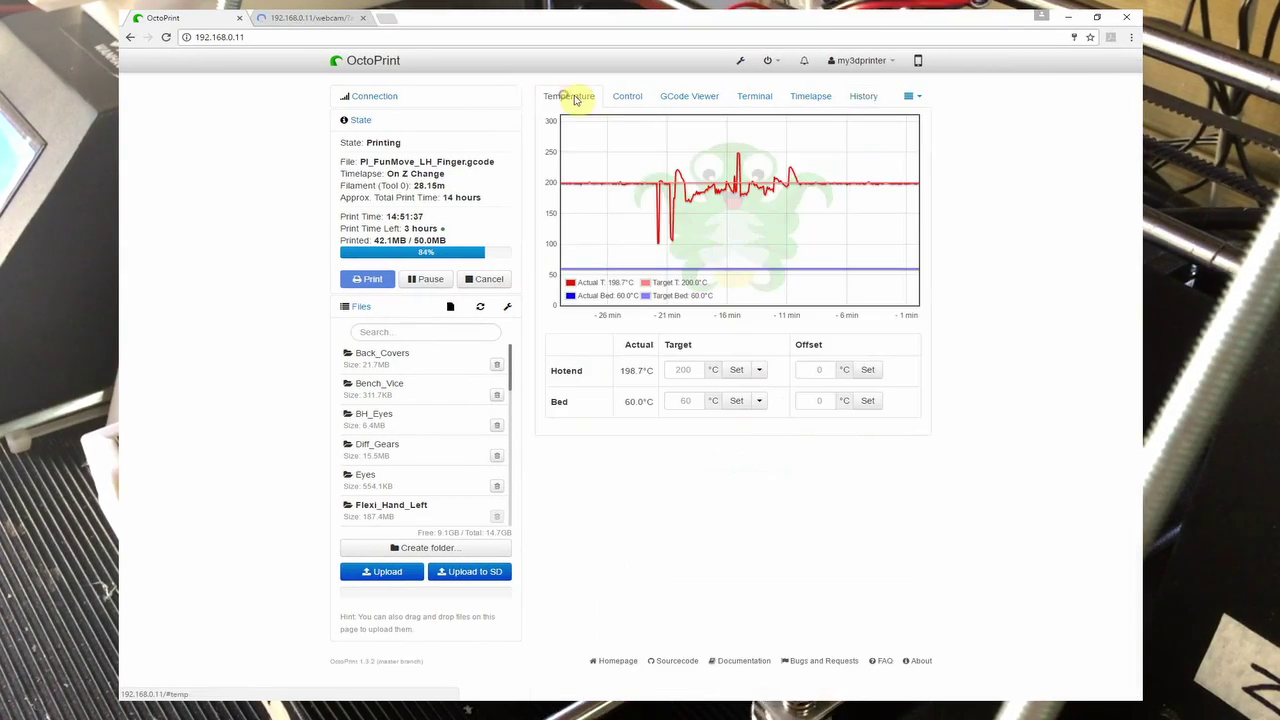
# Return to the Control tab's webcam view and scroll through the Files panel
pyautogui.click(630, 98)
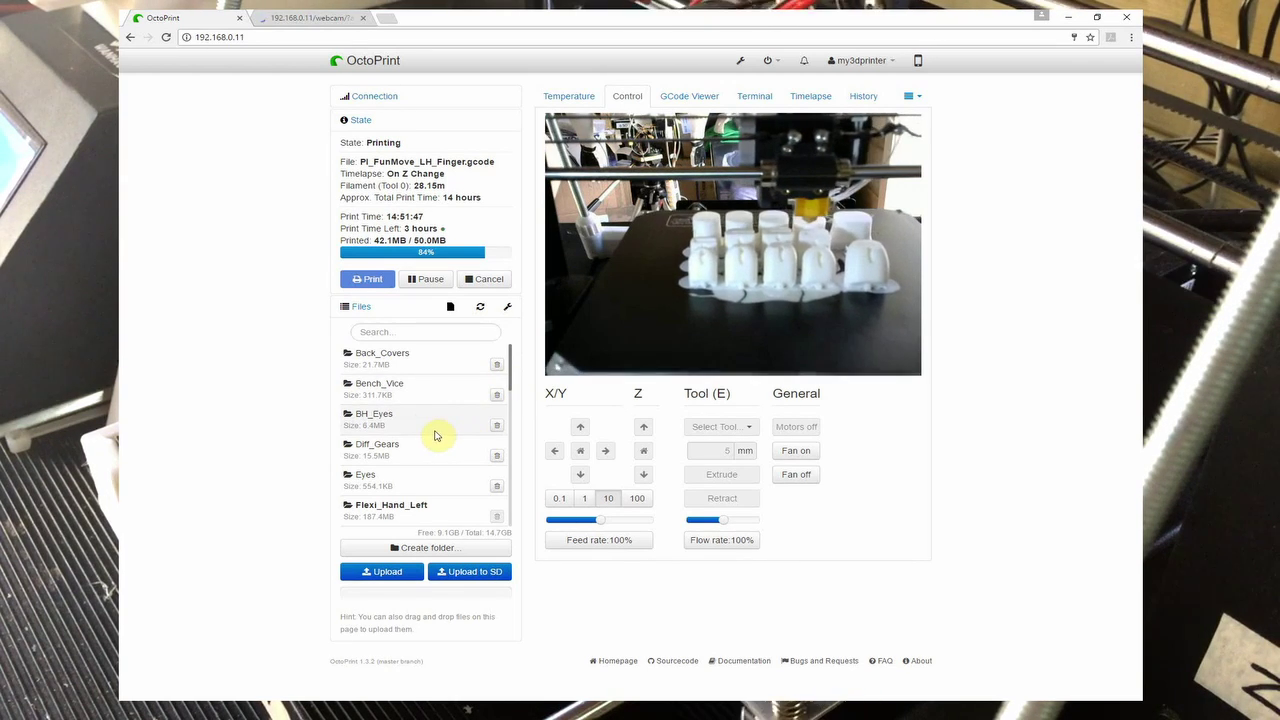
pyautogui.scroll(-5, 432, 434)
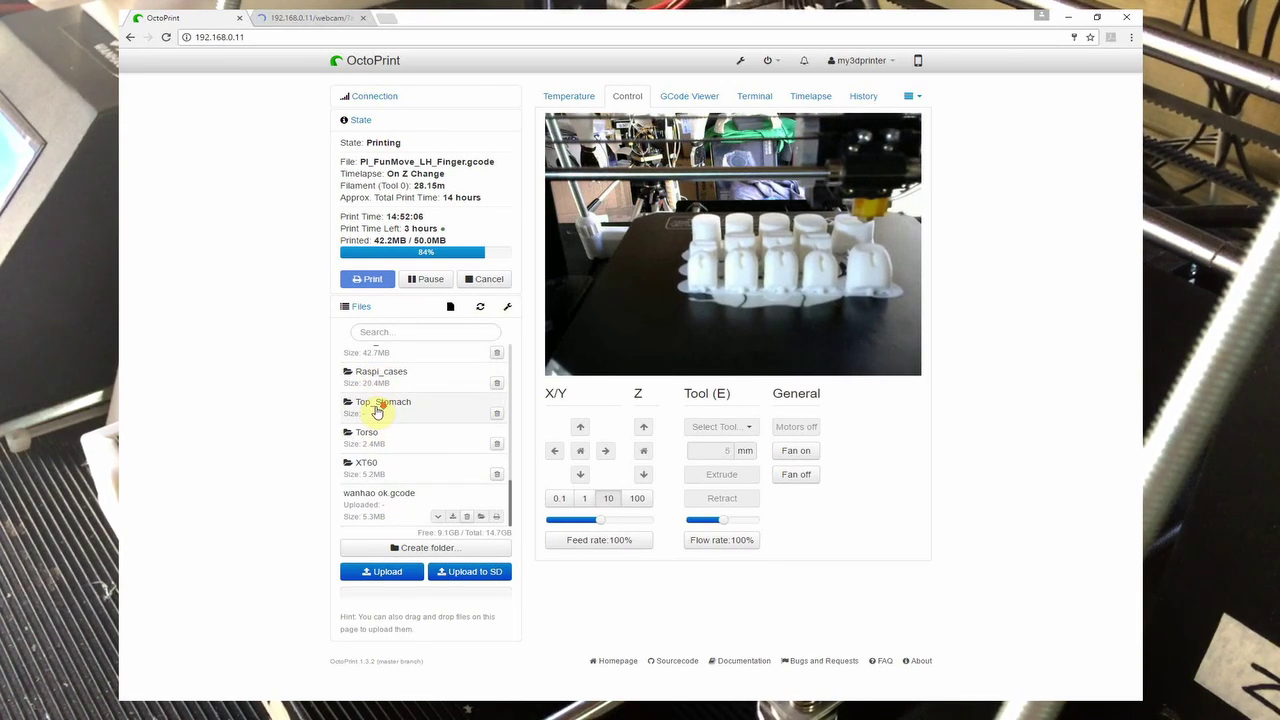
pyautogui.scroll(5, 377, 410)
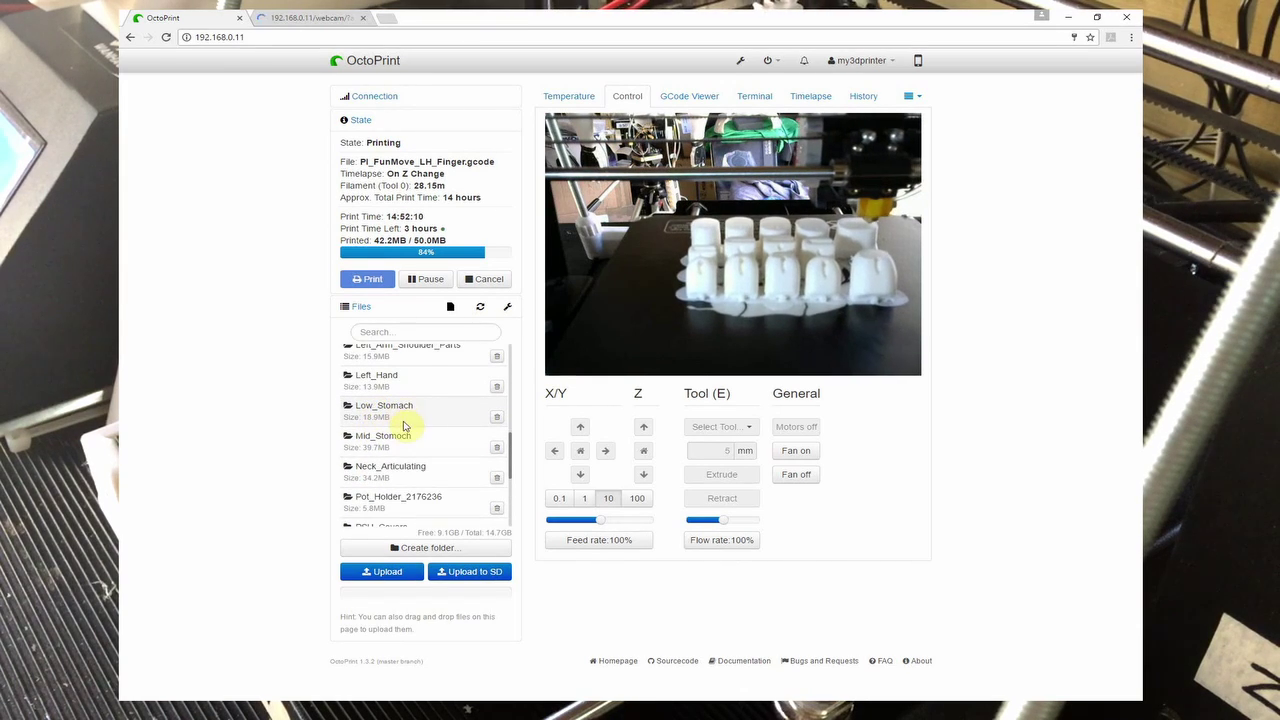
pyautogui.scroll(3, 405, 404)
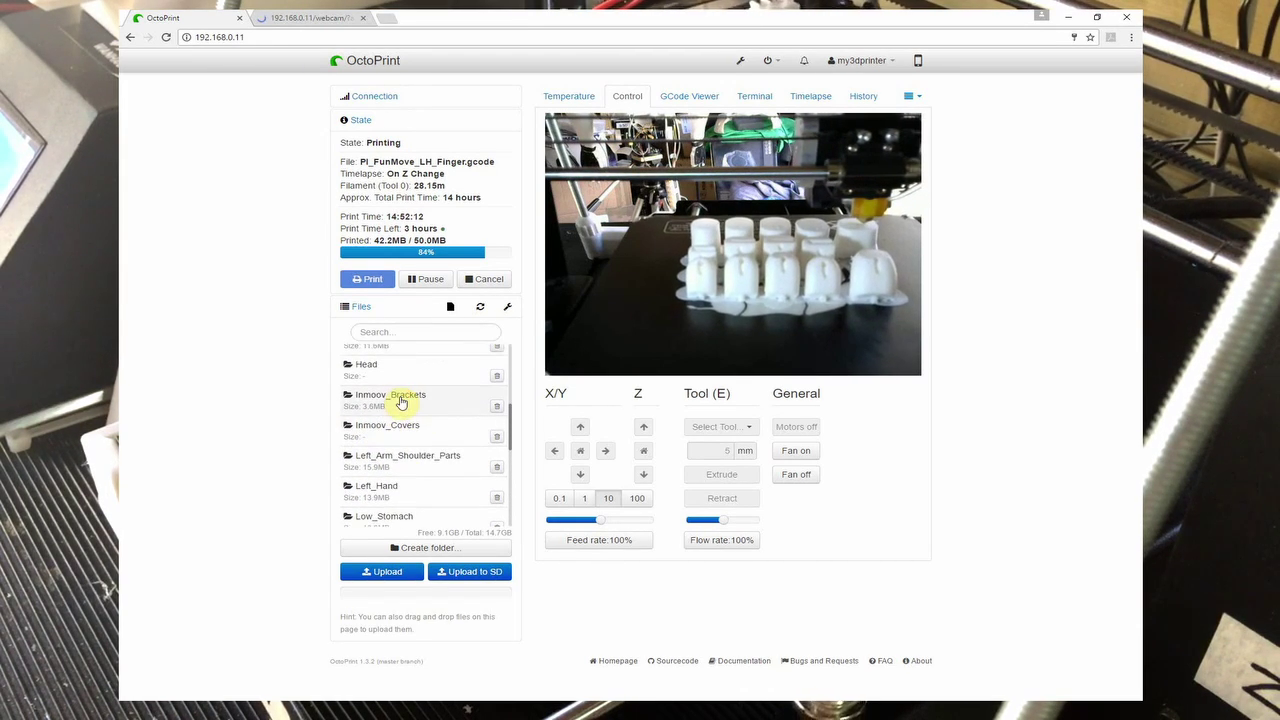
pyautogui.scroll(3, 425, 416)
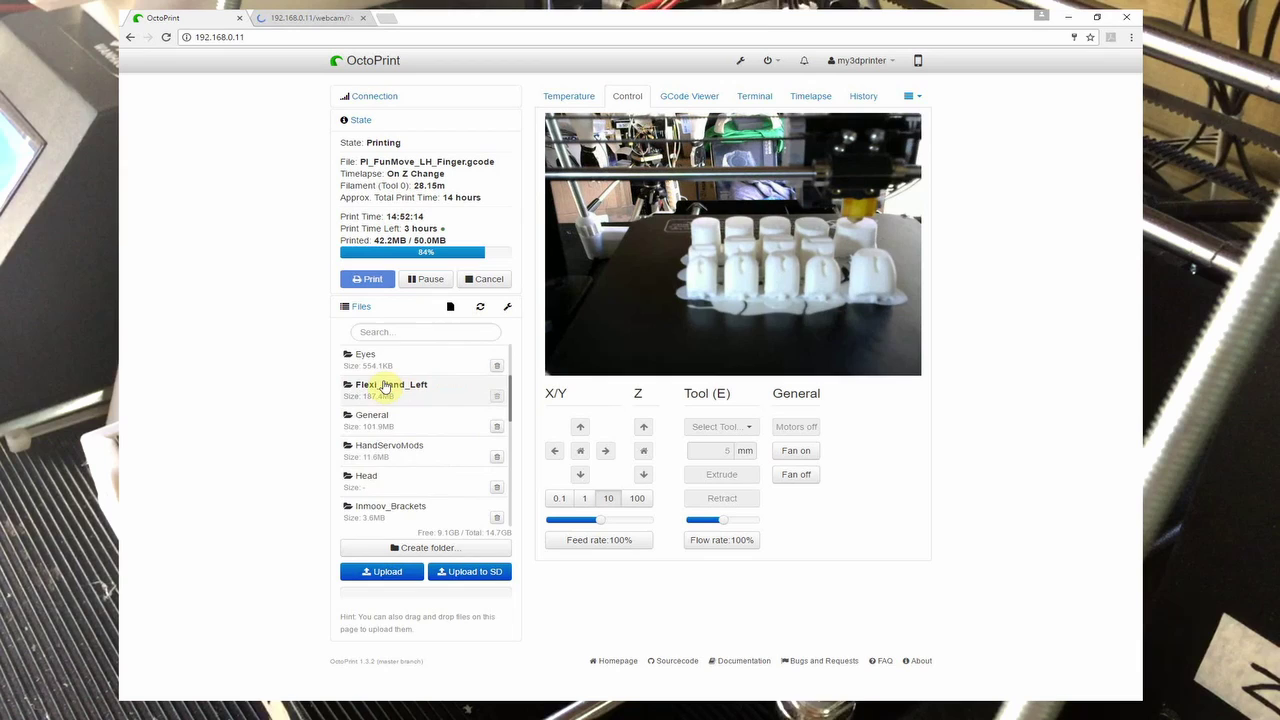
# Open the Flexi_Hand_Left folder and scroll through its FunMove hand gcode files
pyautogui.click(385, 386)
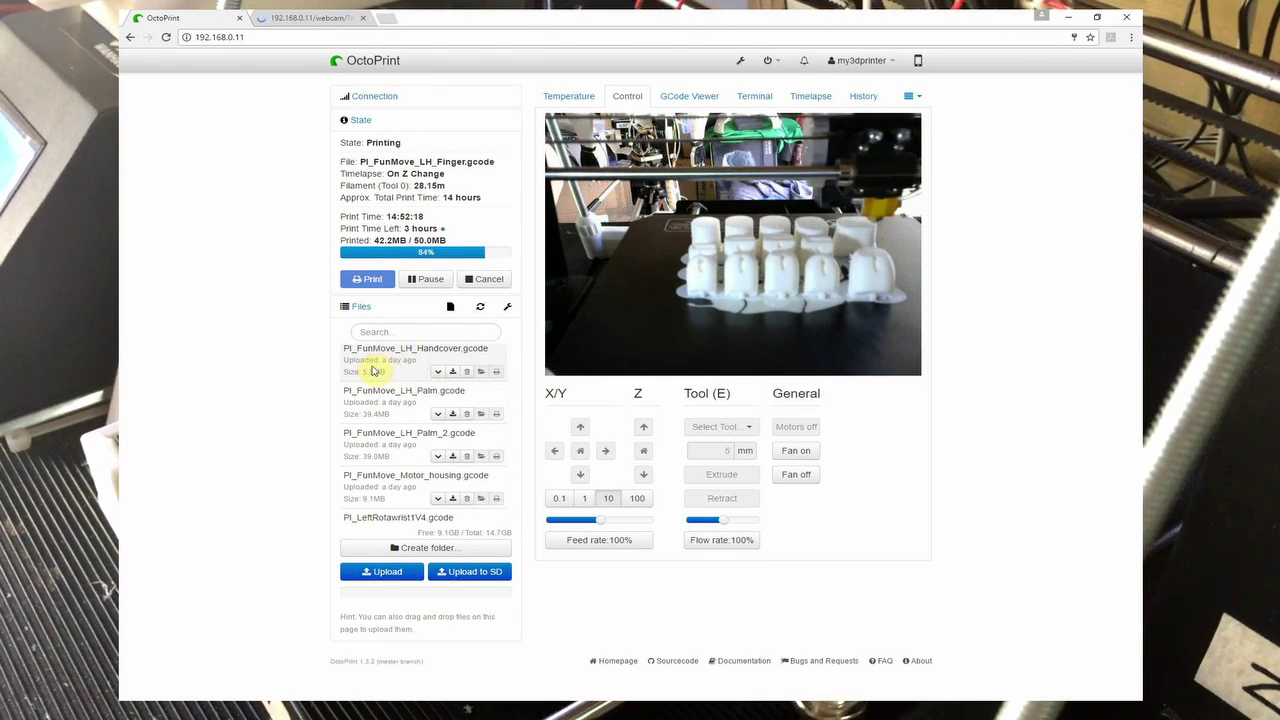
pyautogui.scroll(-3, 375, 375)
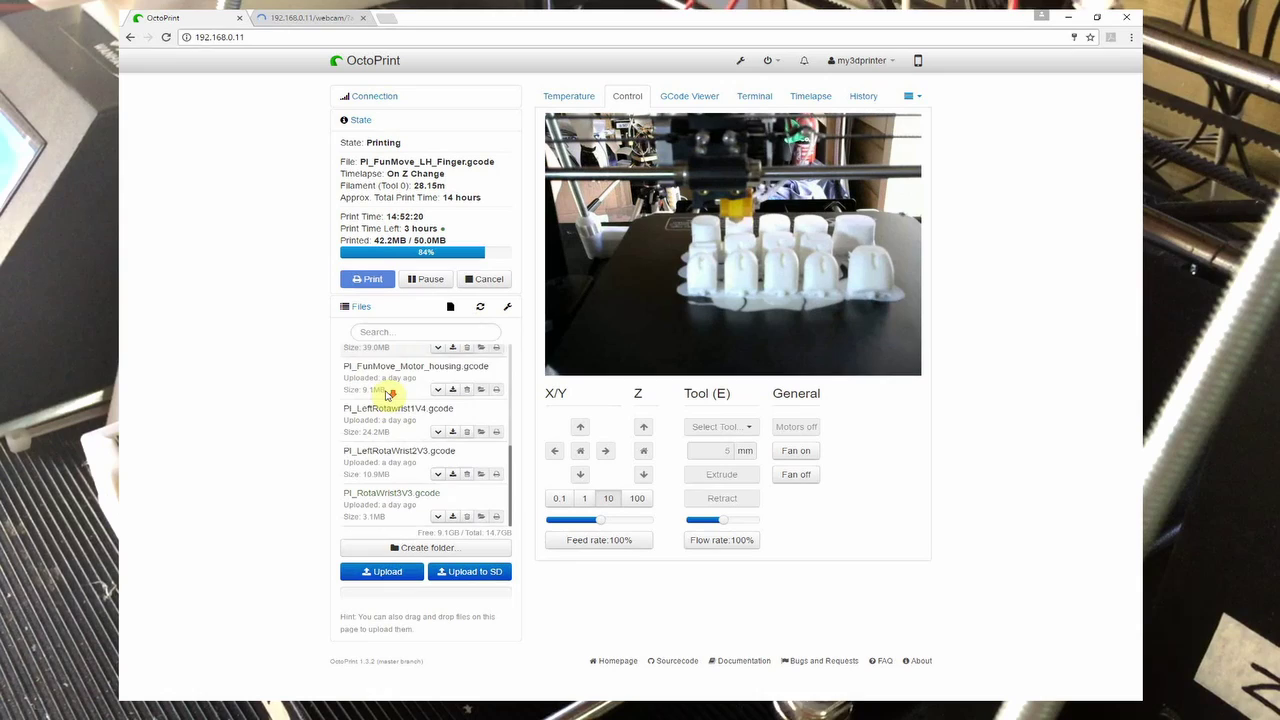
pyautogui.scroll(5, 389, 495)
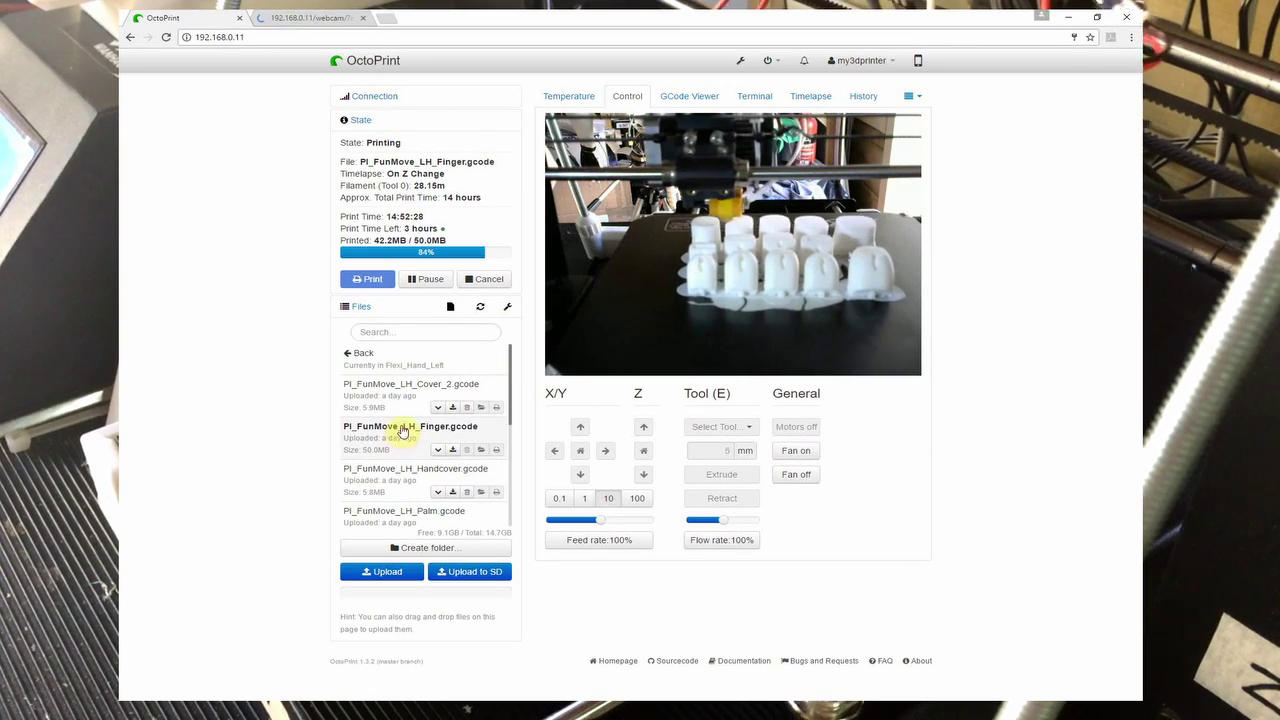
pyautogui.scroll(-3, 405, 425)
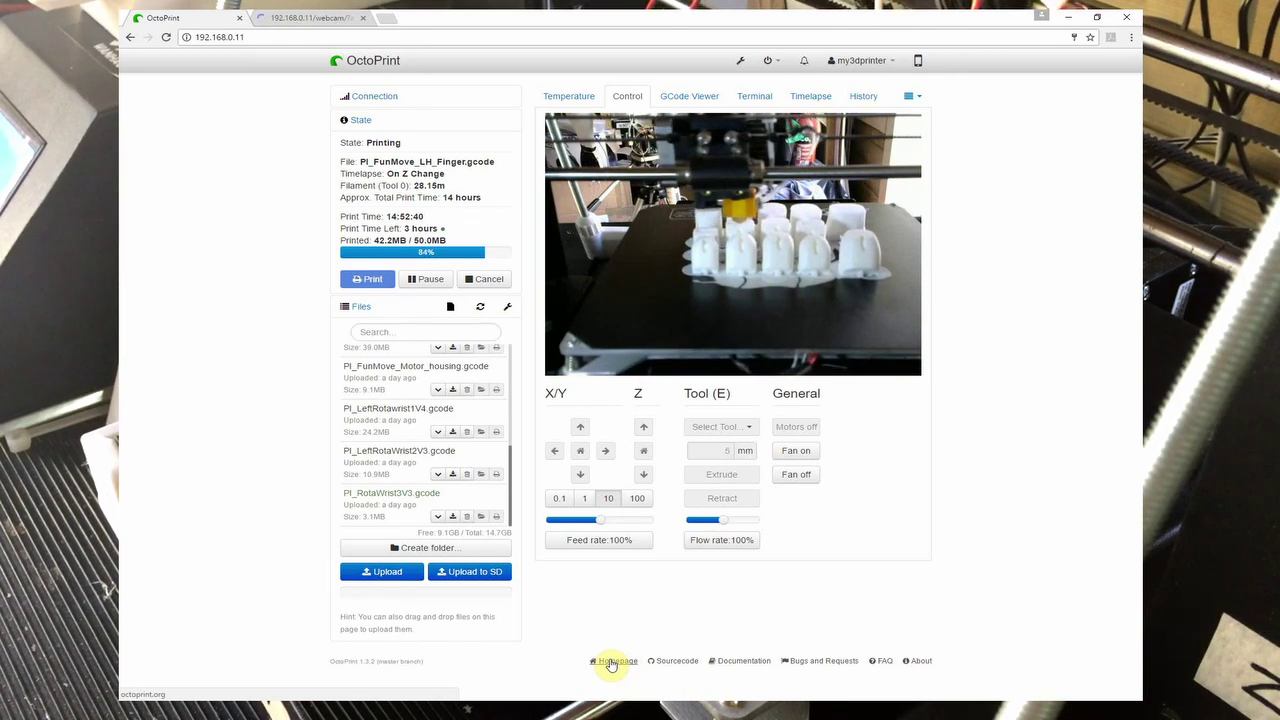
# Open the OctoPrint project homepage and go to its Plugin Repository
pyautogui.click(611, 662)
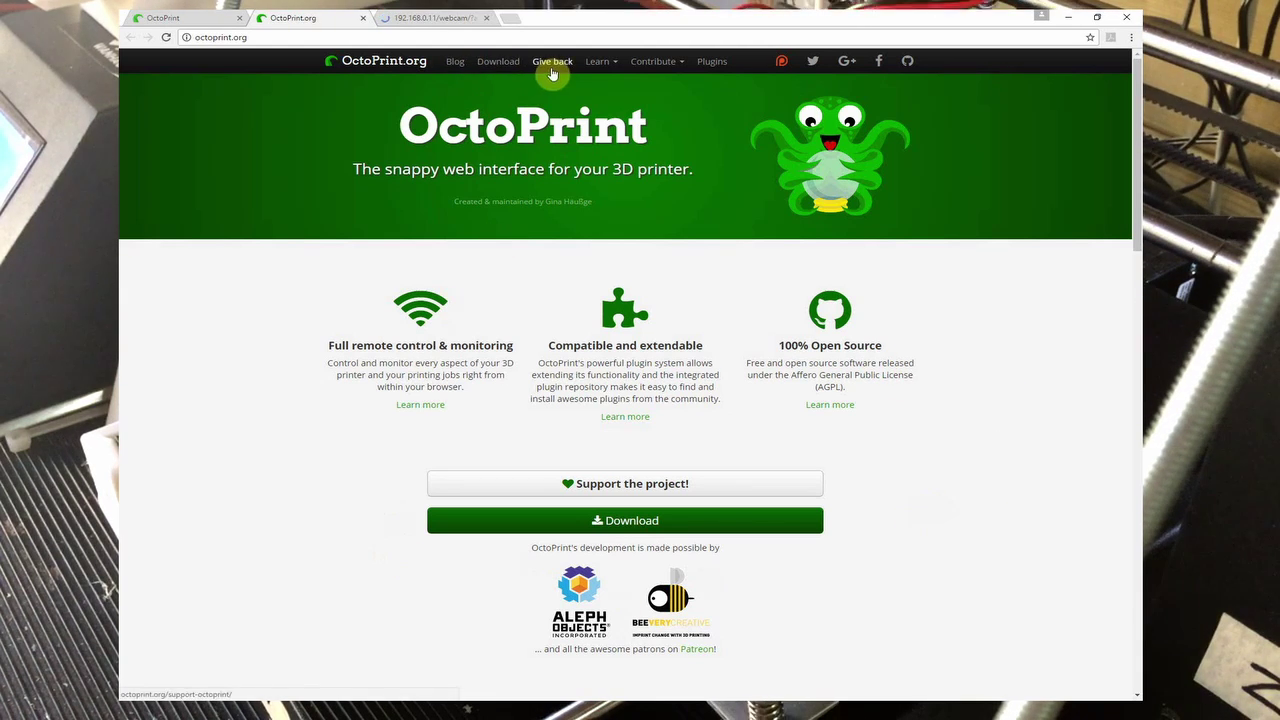
pyautogui.click(716, 66)
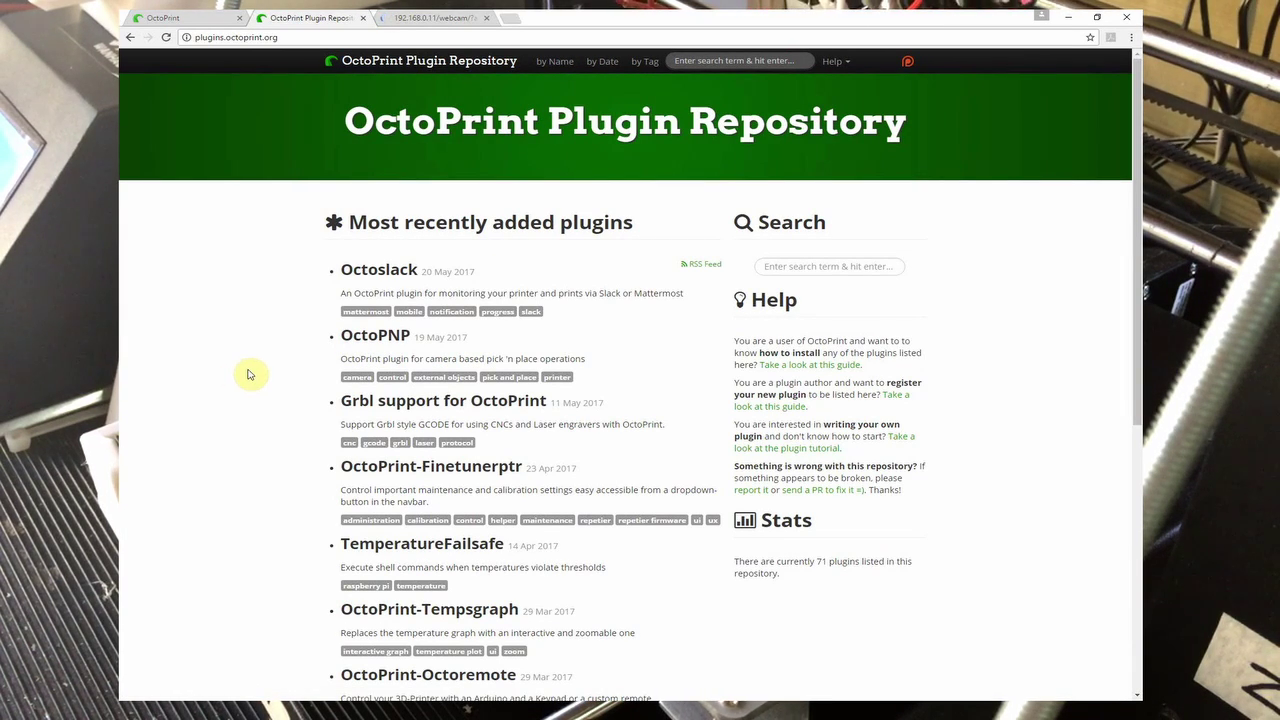
pyautogui.scroll(-1, 326, 372)
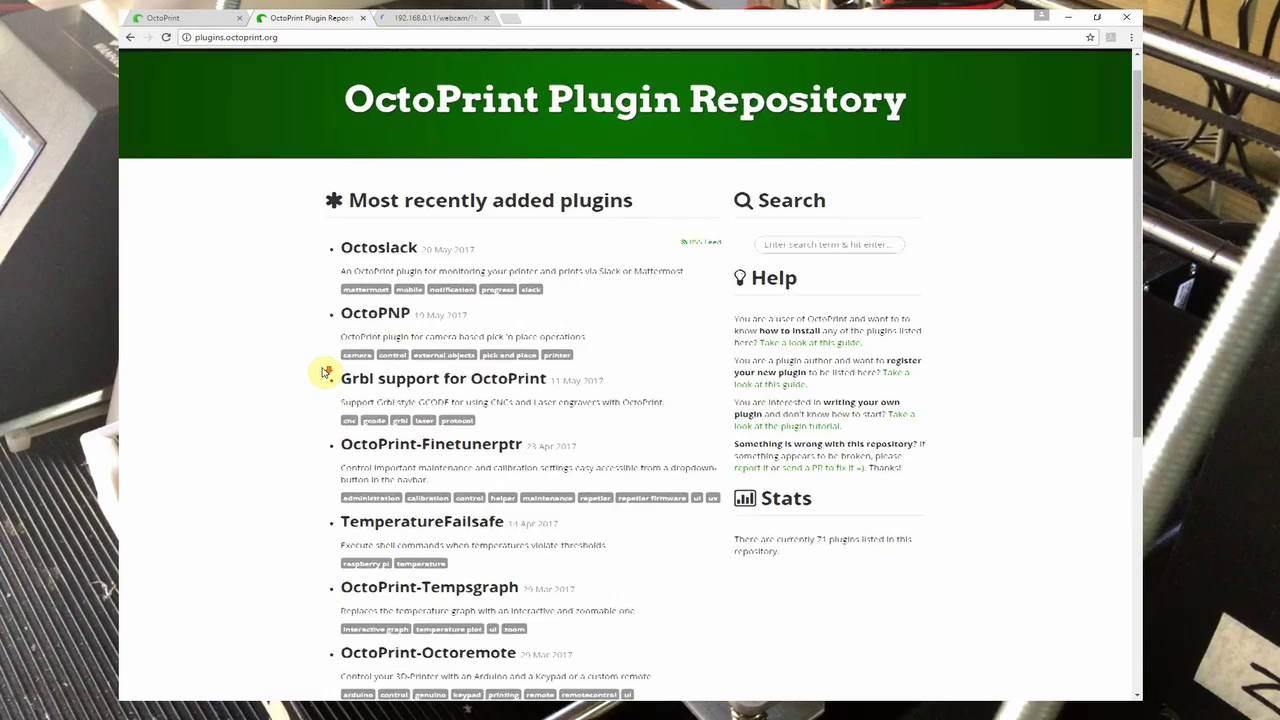
# Scroll through the most recently added plugins down to the footer and back to the top
pyautogui.scroll(-2, 326, 372)
pyautogui.scroll(-2, 322, 372)
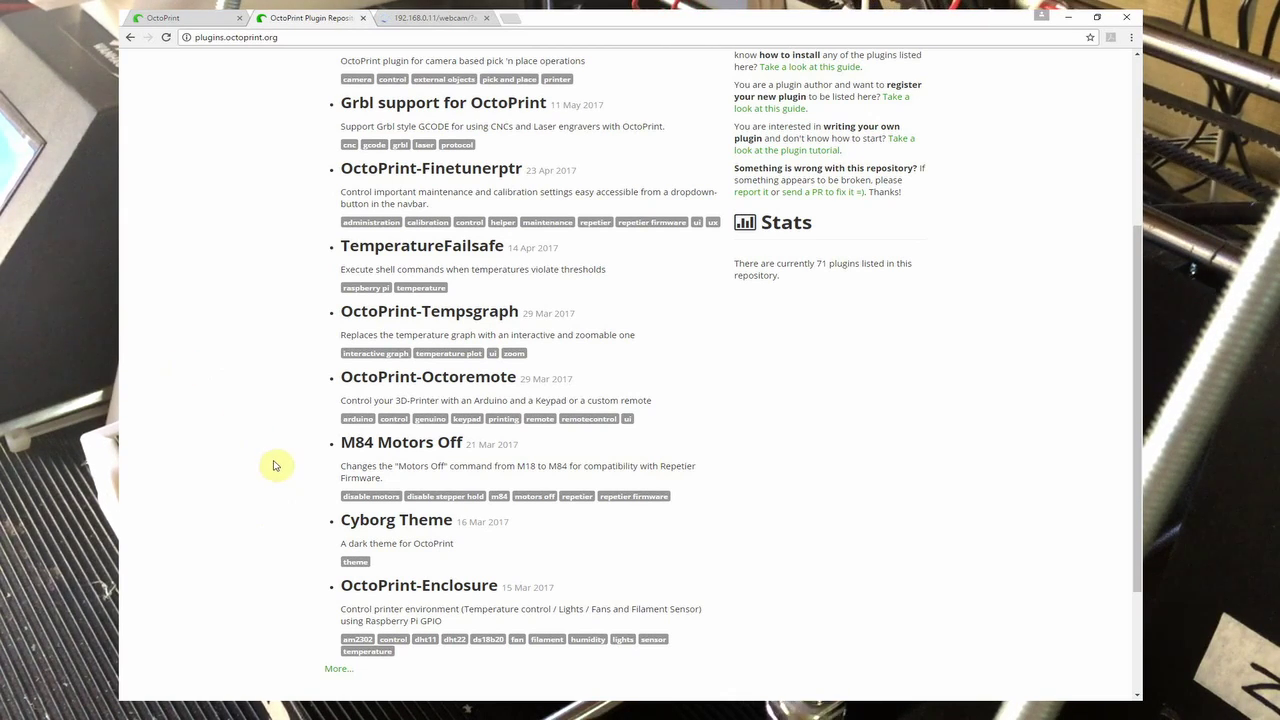
pyautogui.scroll(-2, 275, 465)
pyautogui.scroll(5, 274, 468)
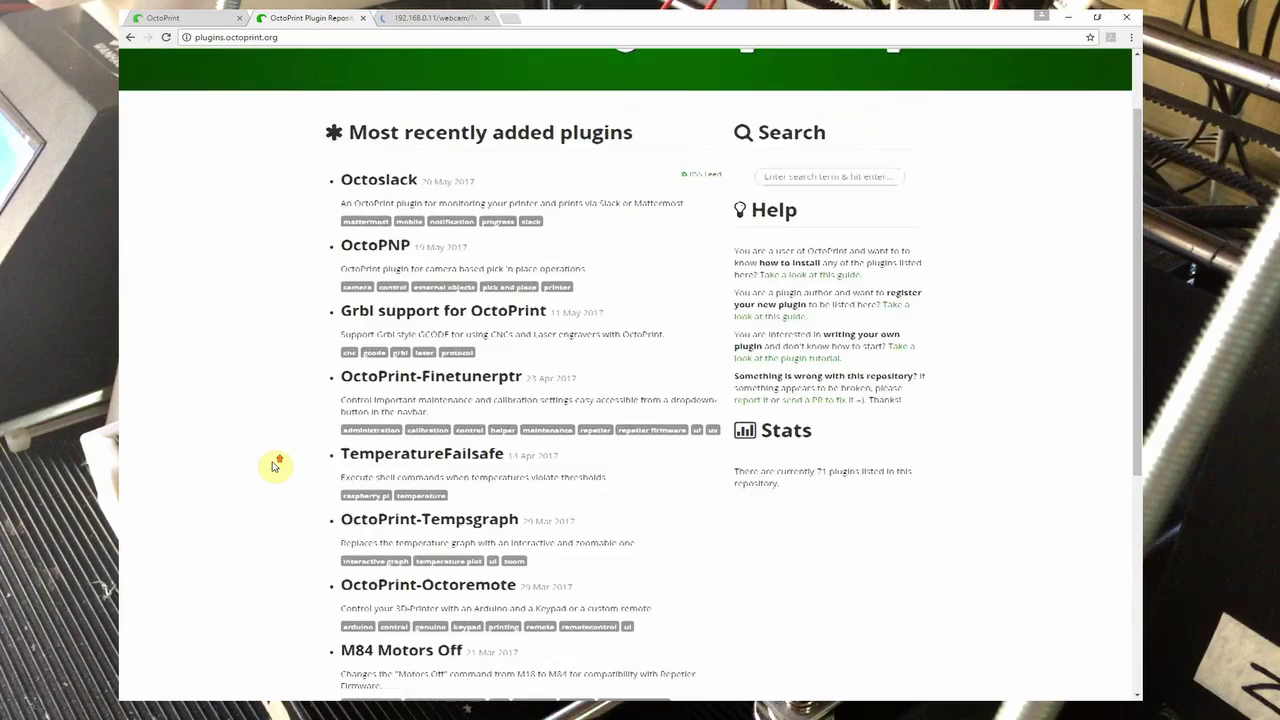
pyautogui.scroll(-4, 275, 478)
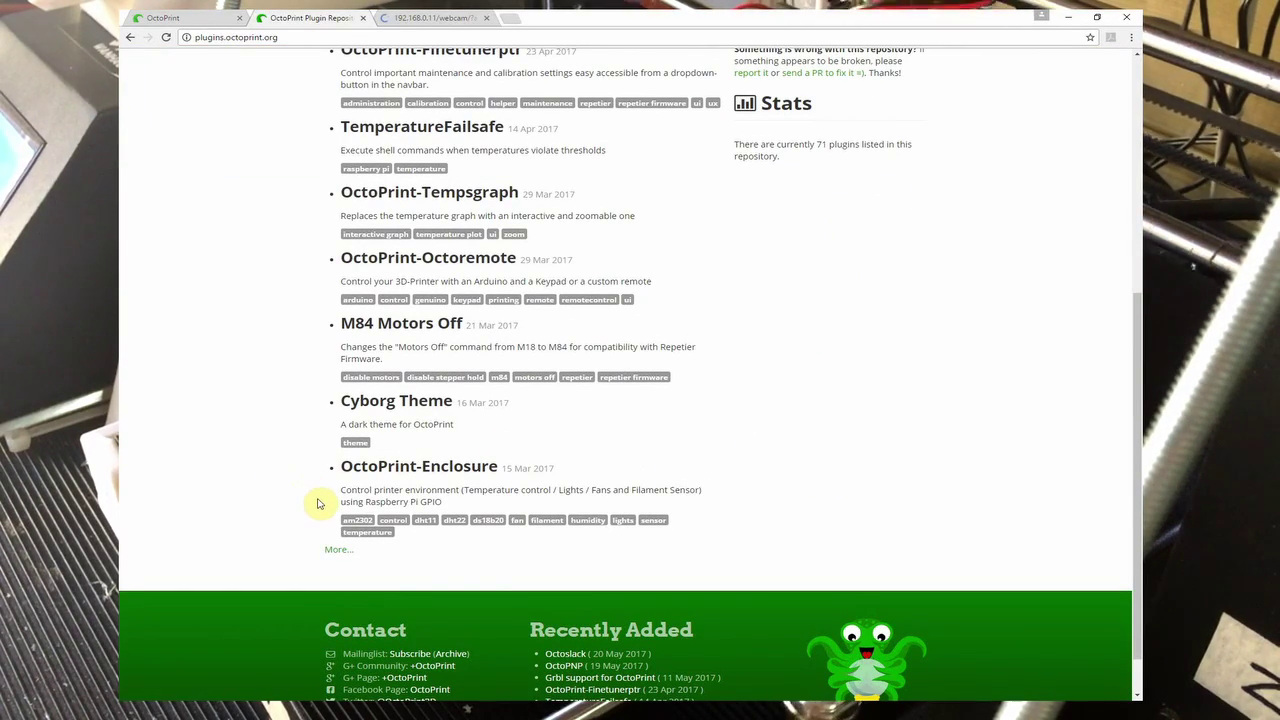
pyautogui.scroll(4, 318, 503)
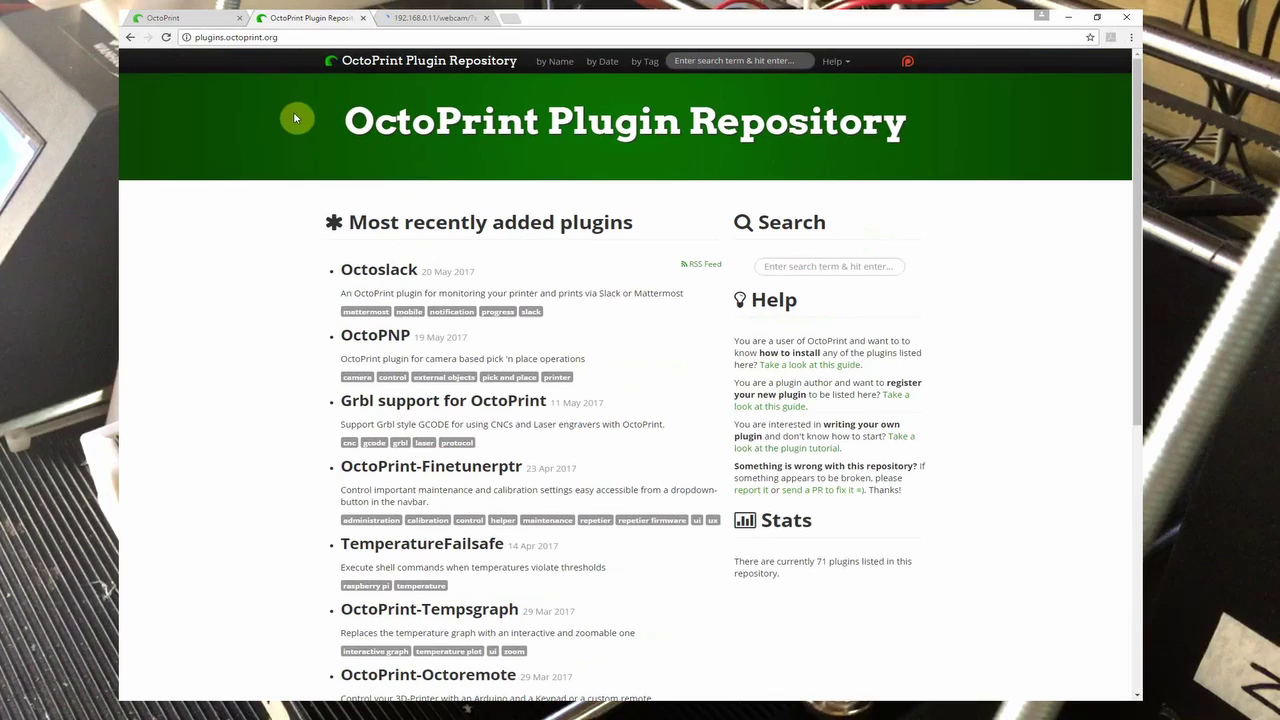
# Switch back to OctoPrint and expand the Connection panel showing serial port, baudrate and printer profile
pyautogui.click(200, 18)
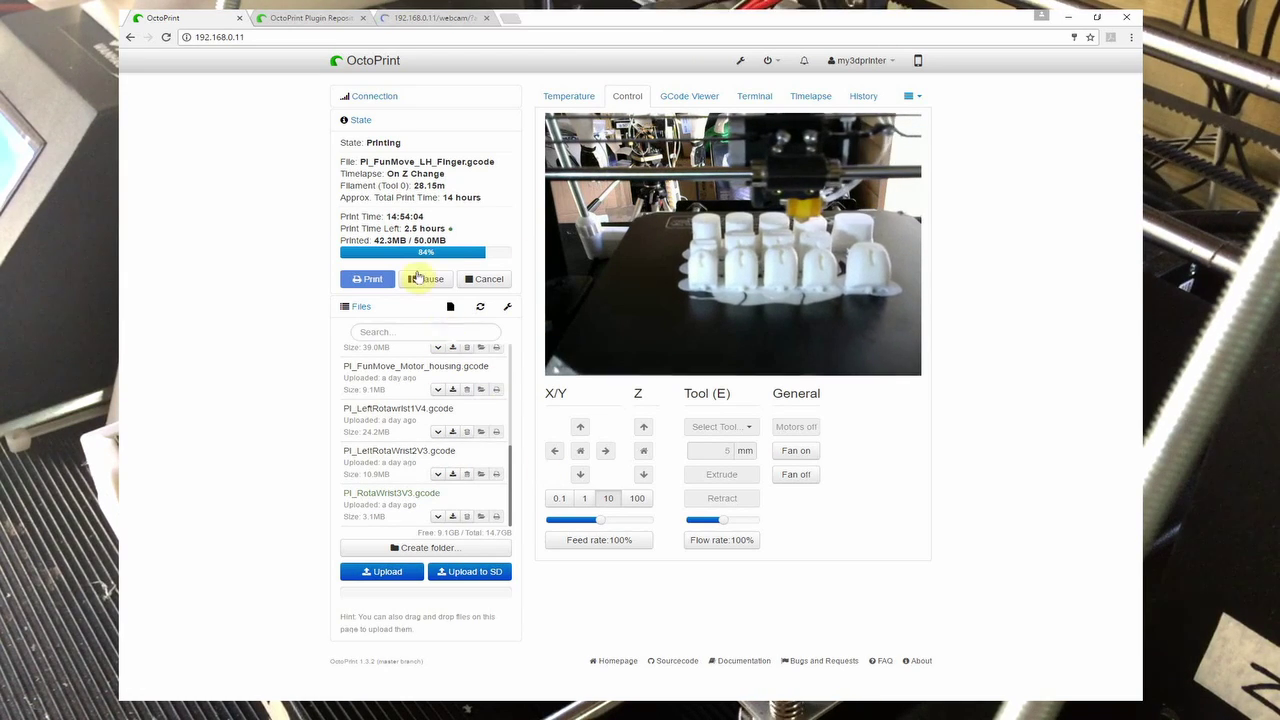
pyautogui.click(383, 98)
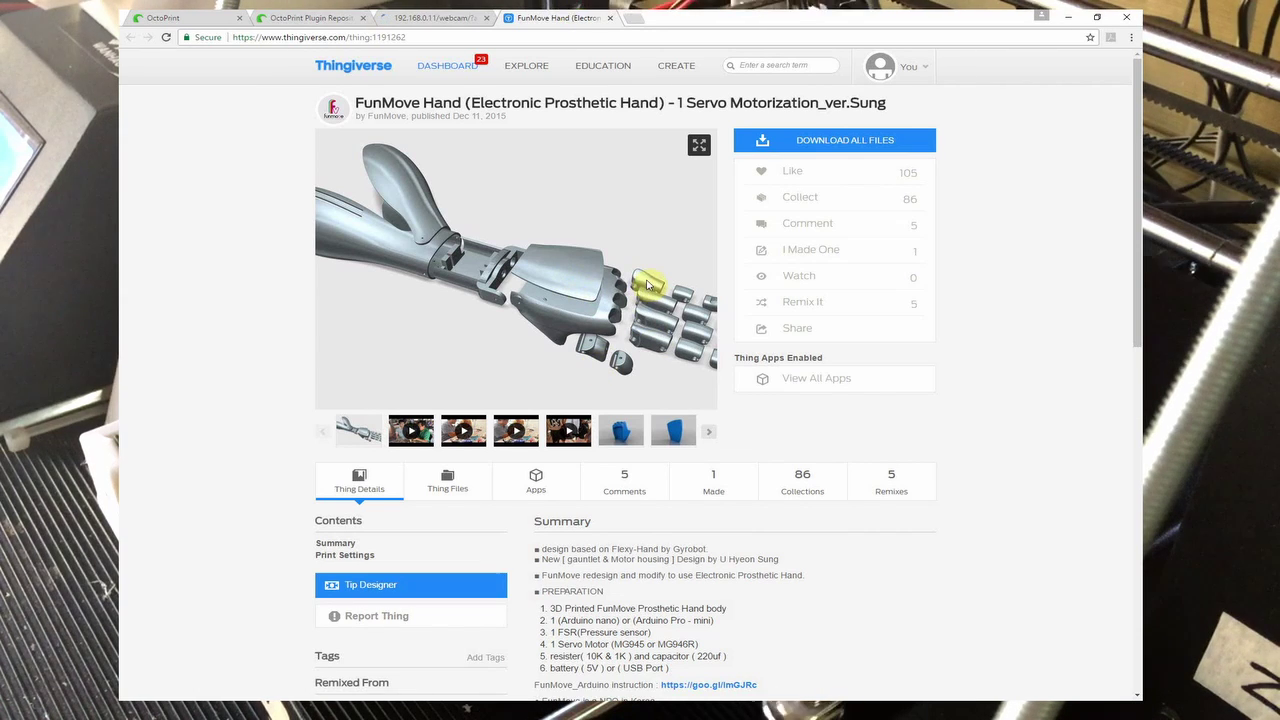
# Load the blue part thumbnails into Thingiview and rotate the row of finger segments
pyautogui.click(611, 434)
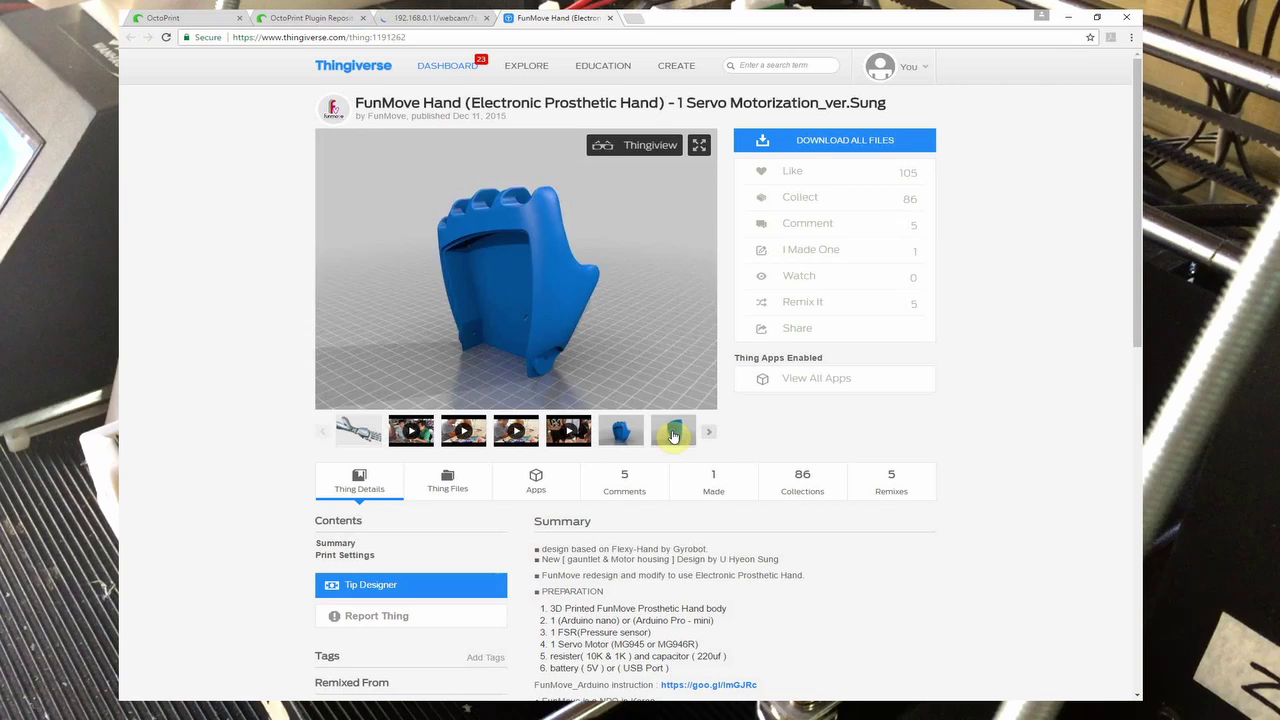
pyautogui.click(674, 435)
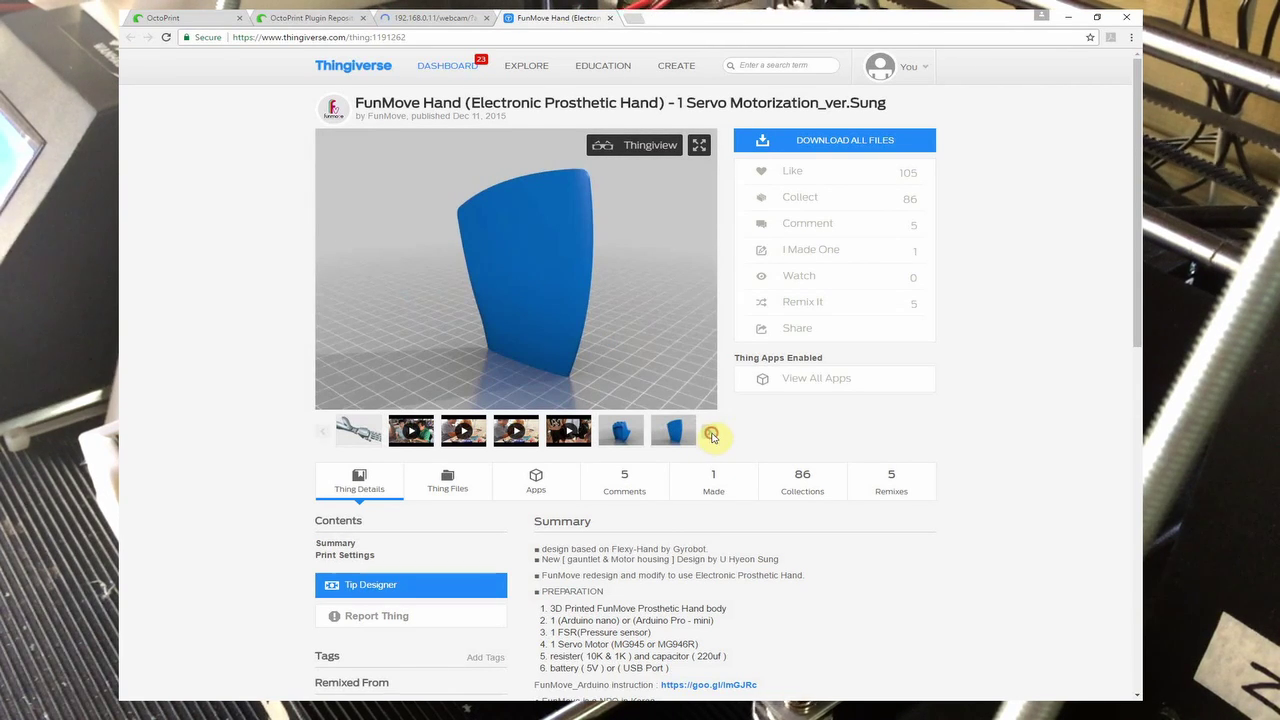
pyautogui.click(711, 435)
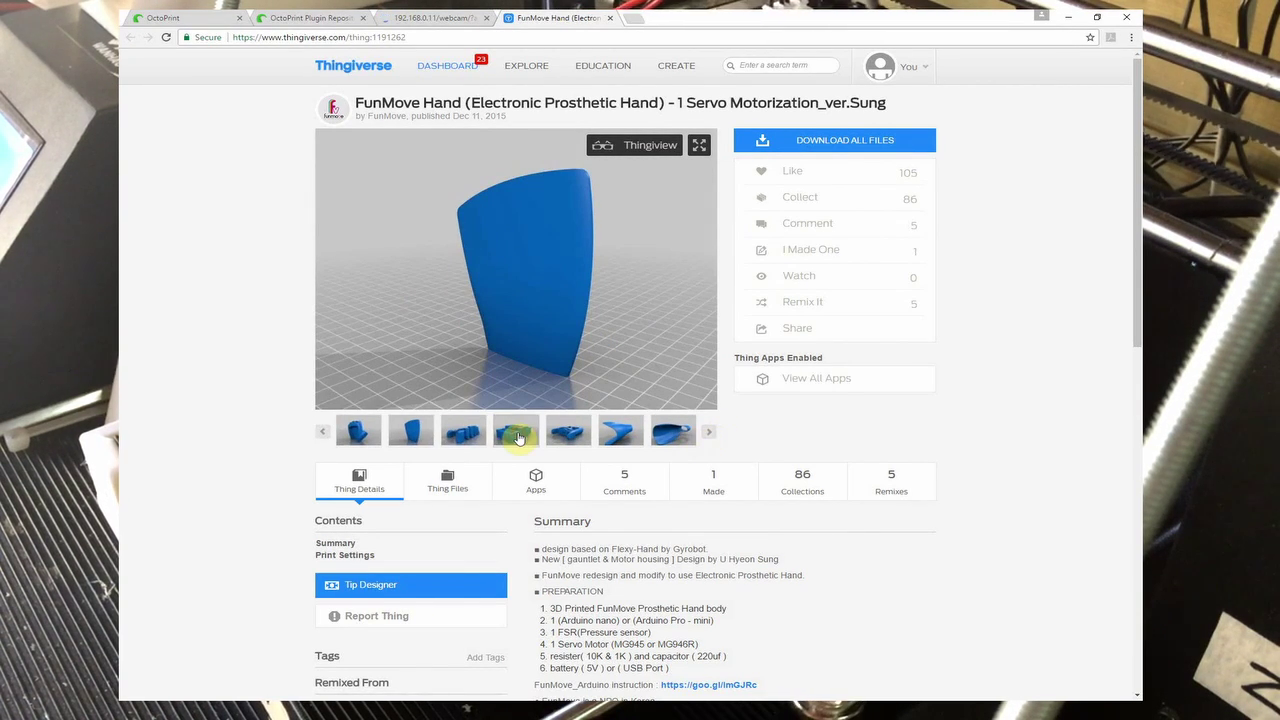
pyautogui.click(517, 436)
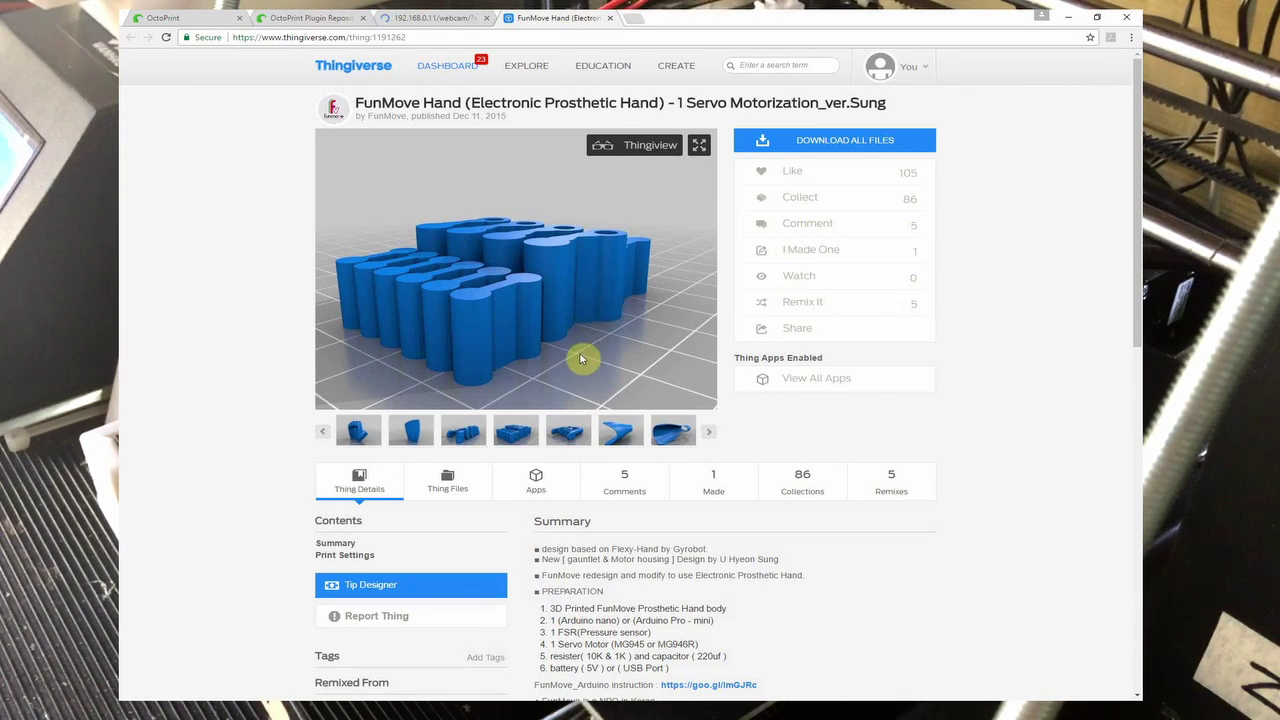
pyautogui.moveTo(575, 348)
pyautogui.mouseDown()
pyautogui.moveTo(529, 284)
pyautogui.moveTo(478, 286)
pyautogui.mouseUp()
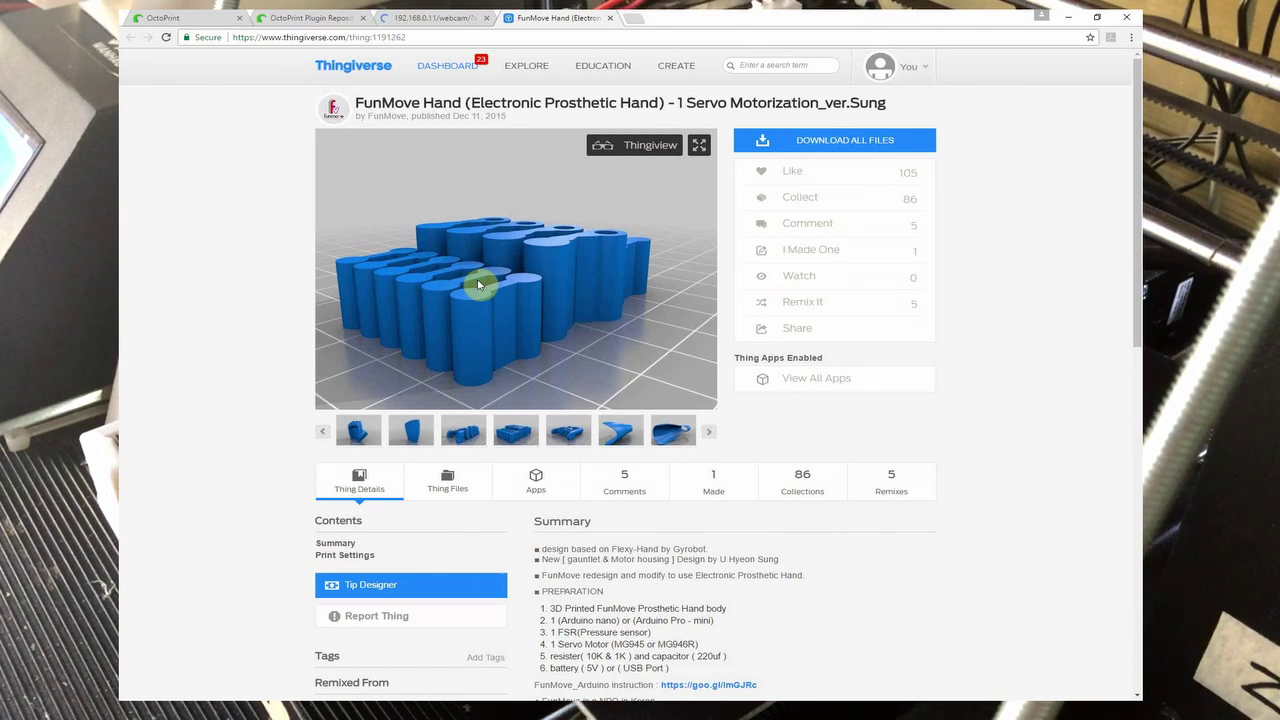
pyautogui.moveTo(478, 286)
pyautogui.mouseDown()
pyautogui.moveTo(506, 330)
pyautogui.moveTo(490, 306)
pyautogui.moveTo(508, 277)
pyautogui.mouseUp()
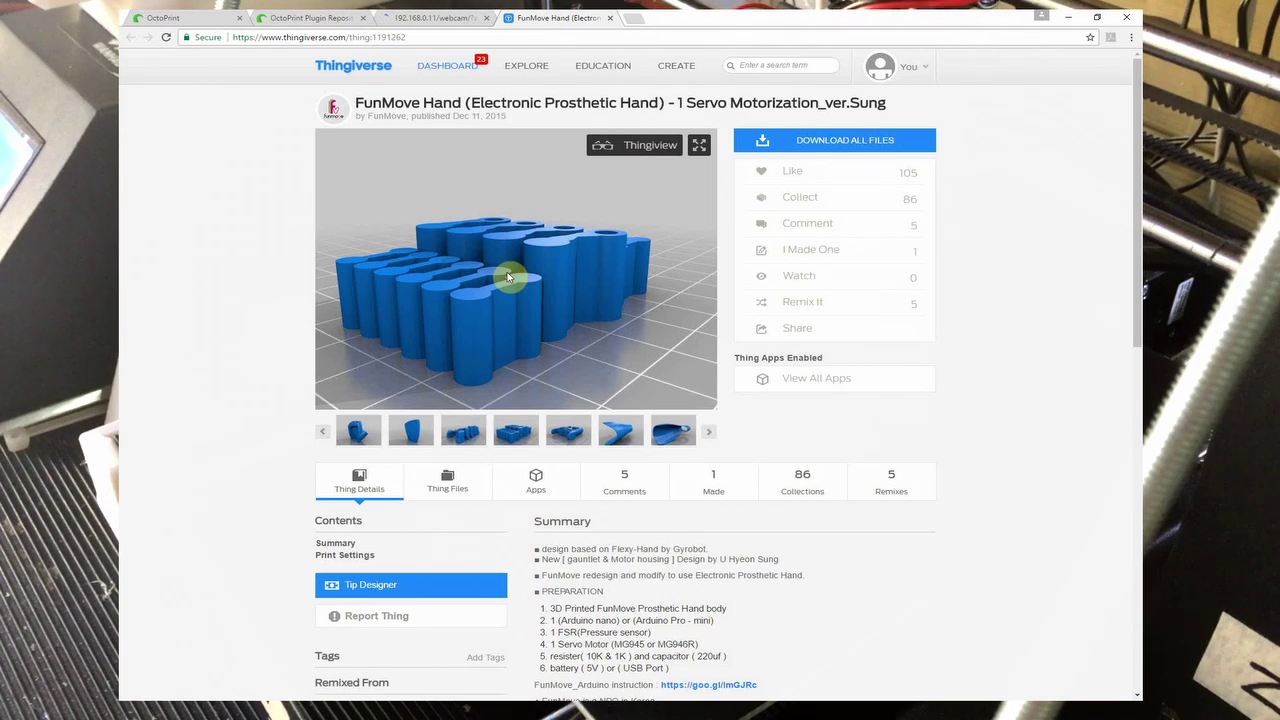
pyautogui.moveTo(508, 277)
pyautogui.mouseDown()
pyautogui.moveTo(478, 254)
pyautogui.moveTo(506, 414)
pyautogui.moveTo(478, 358)
pyautogui.mouseUp()
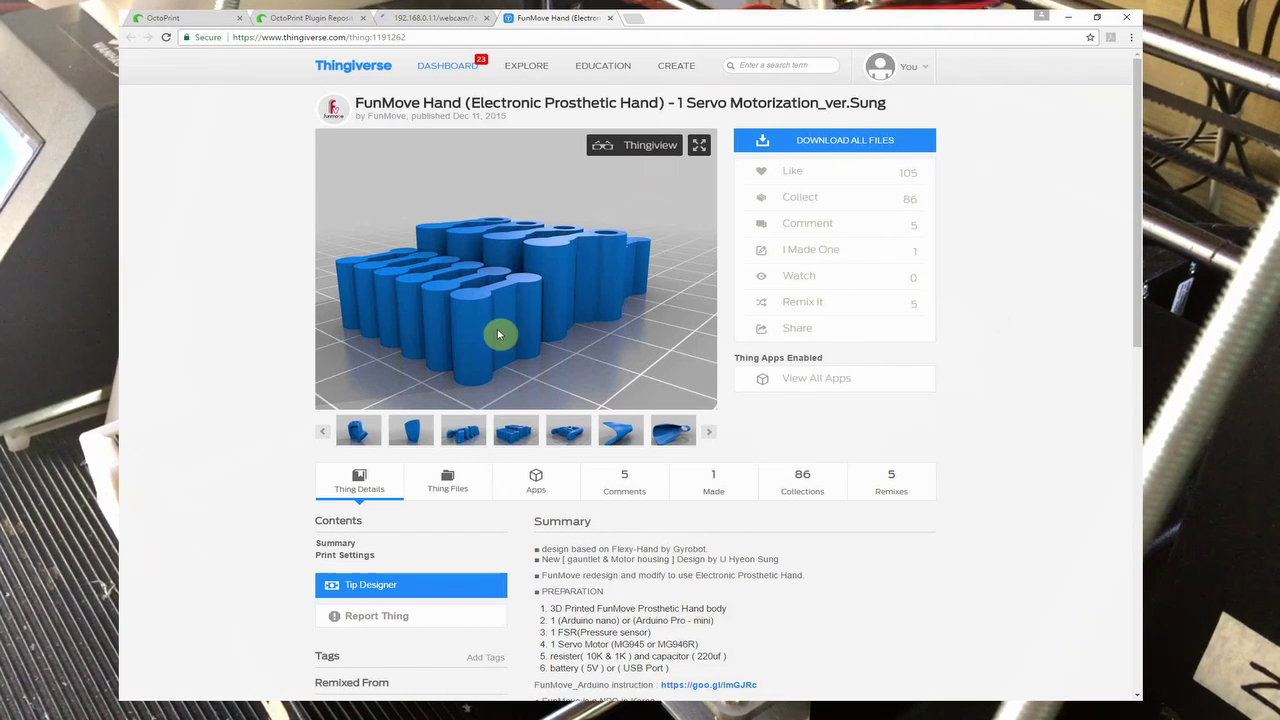
# Preview the third, sixth, gauntlet and bracket housing parts, orbiting the housing in Thingiview
pyautogui.click(467, 437)
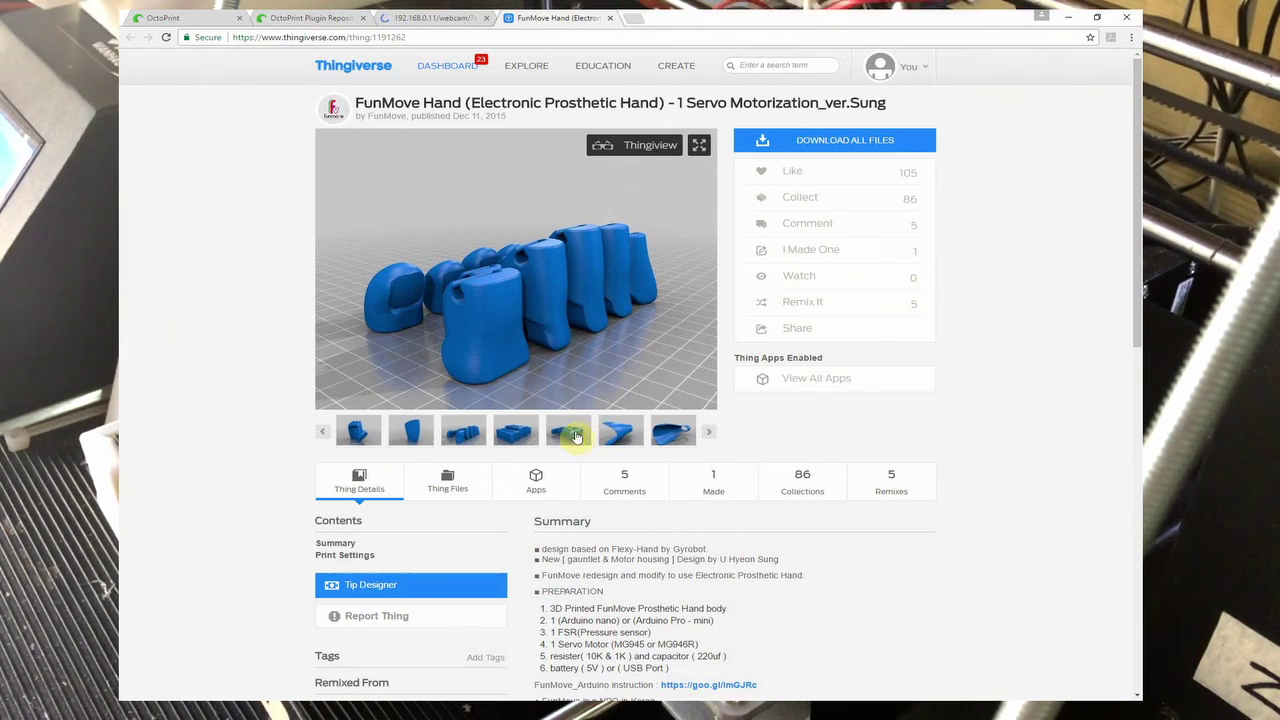
pyautogui.click(620, 432)
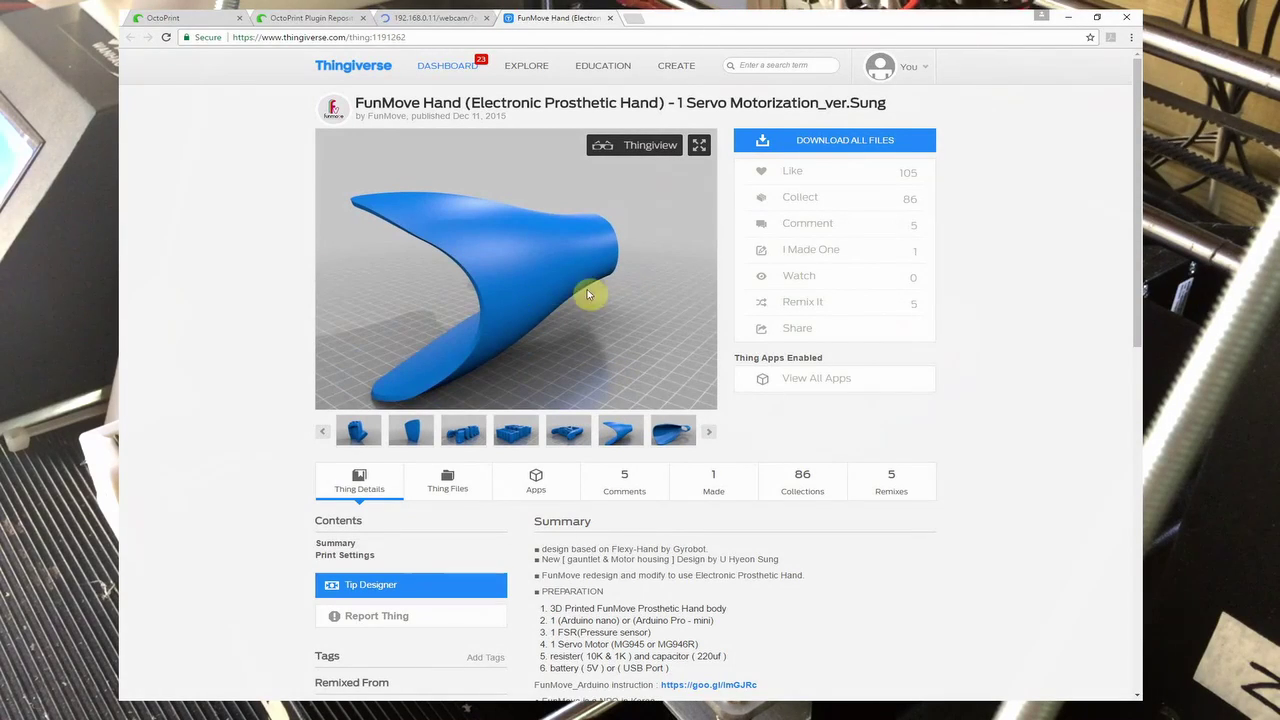
pyautogui.click(678, 432)
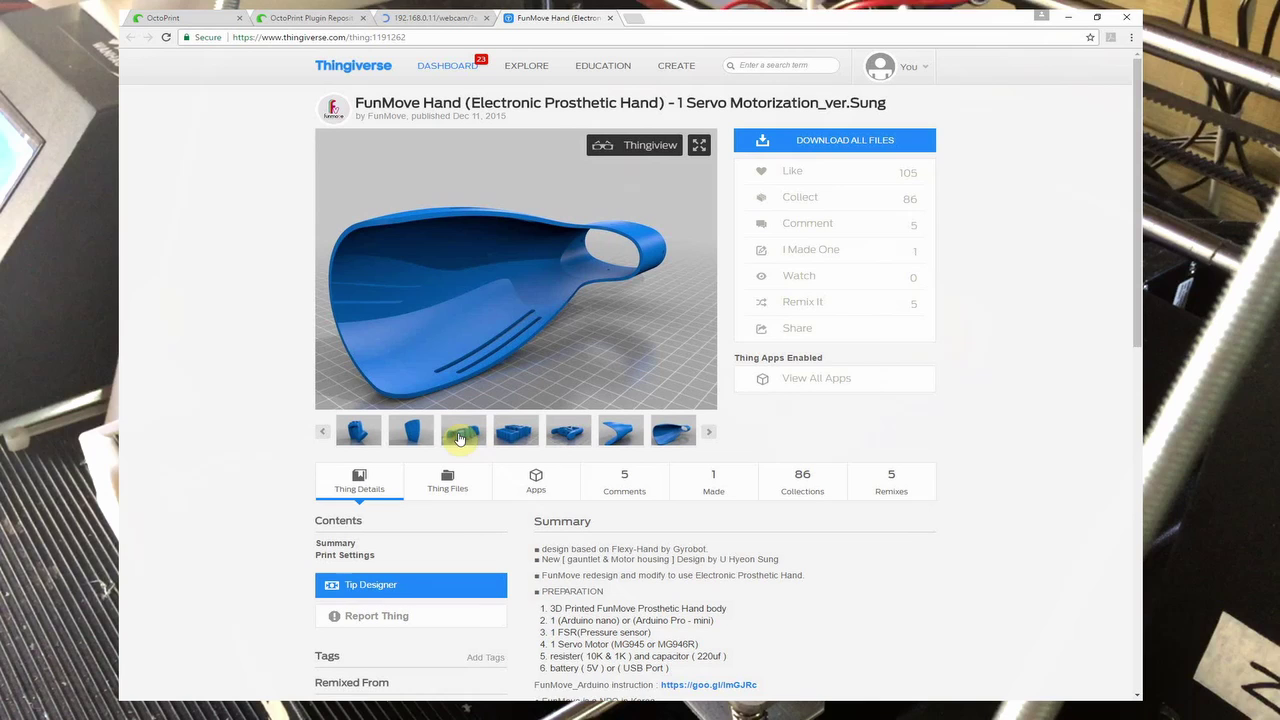
pyautogui.click(569, 434)
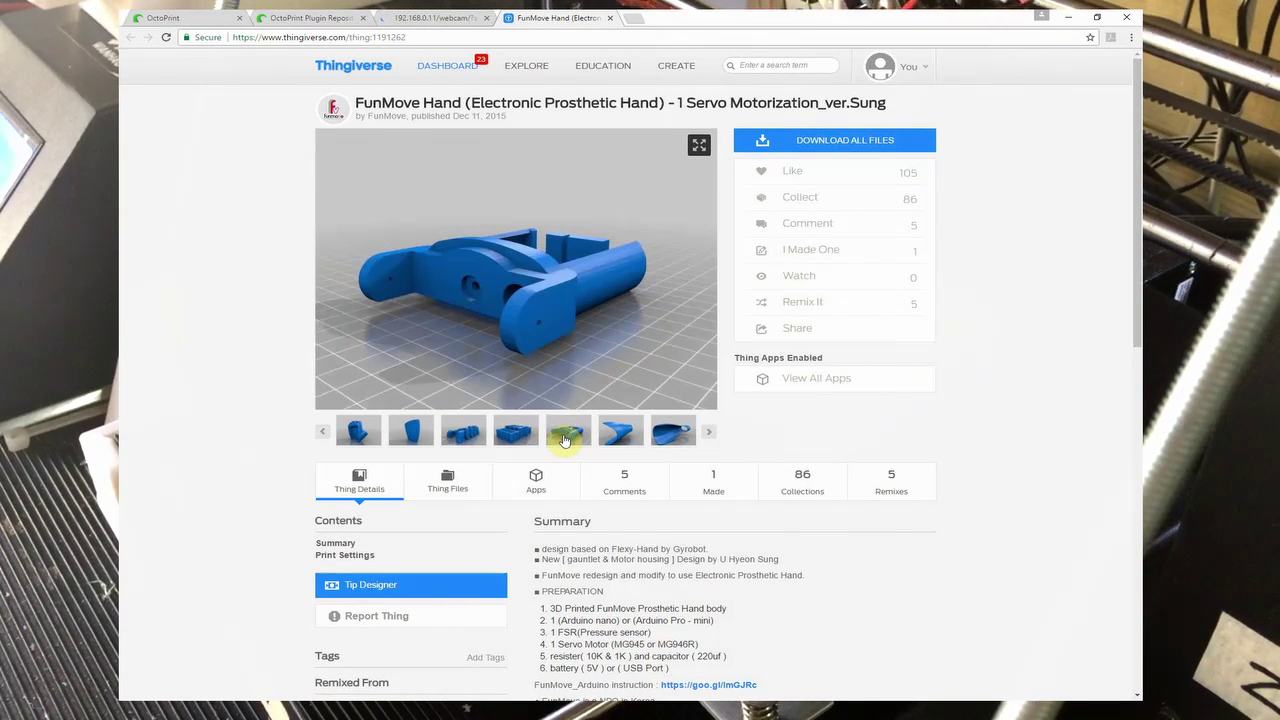
pyautogui.moveTo(533, 285); pyautogui.dragTo(589, 264)
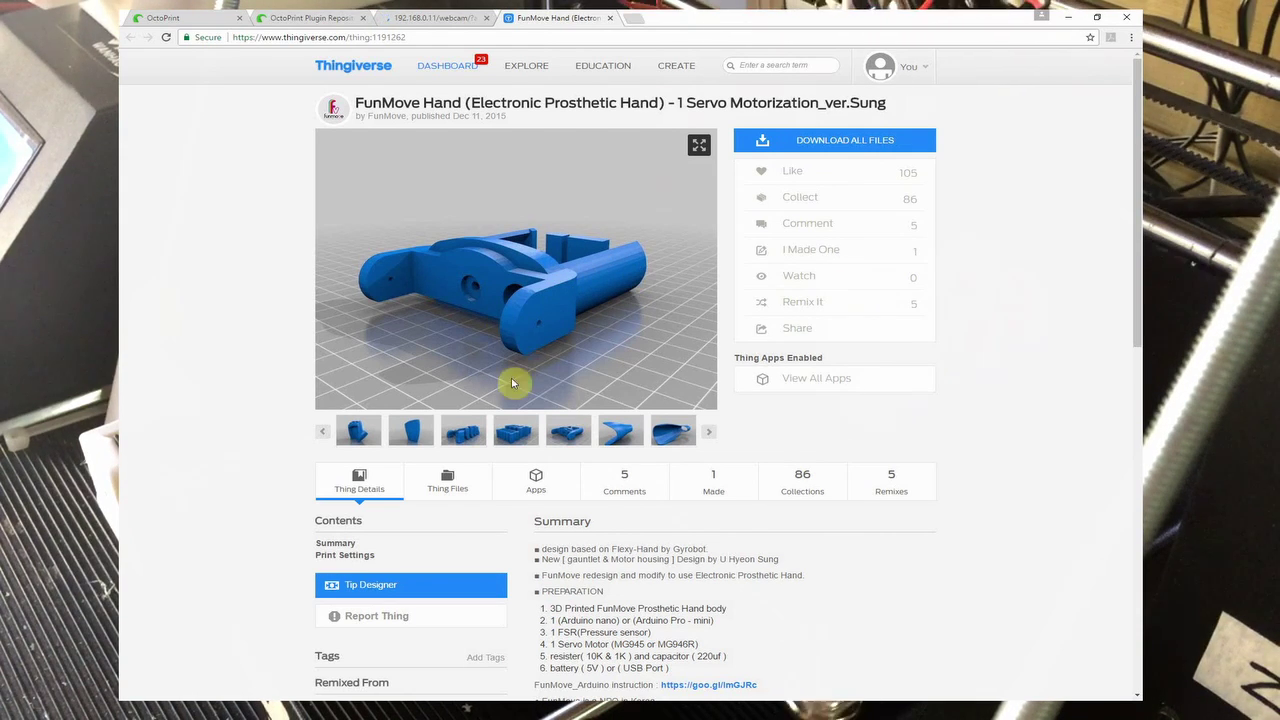
# View the hand shell and thin curved piece, then return to the grey hand assembly image
pyautogui.click(351, 438)
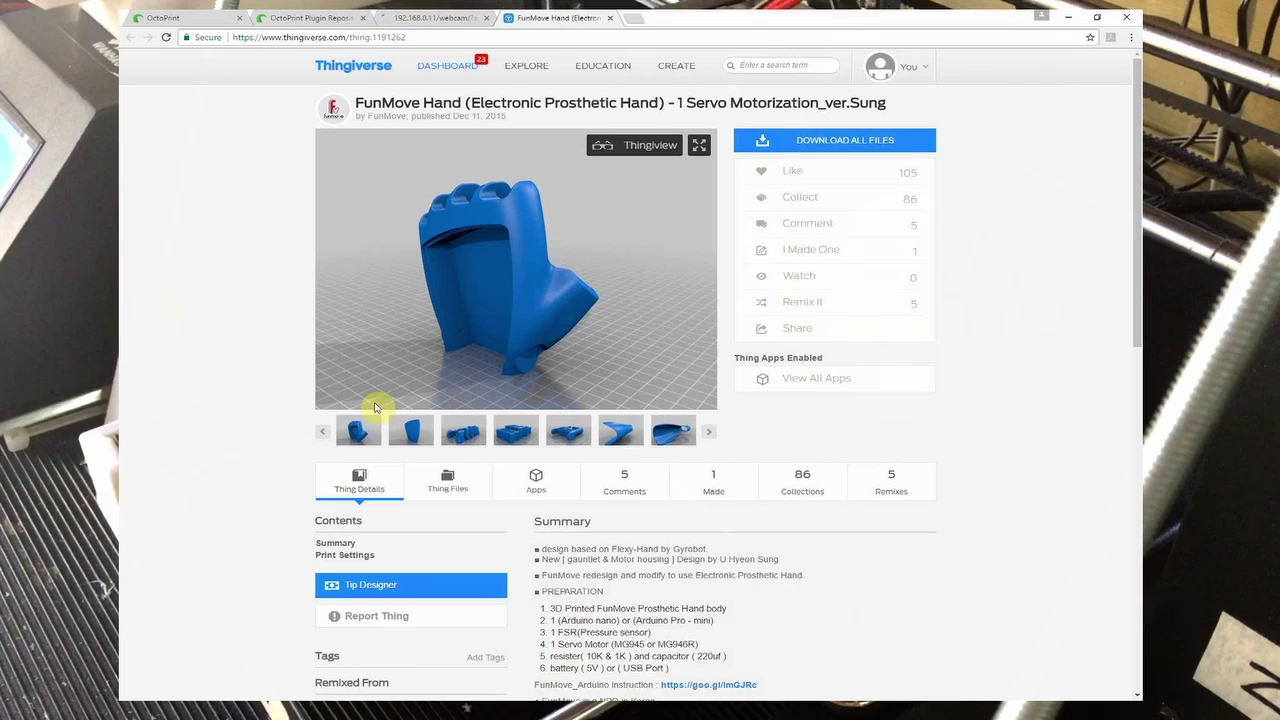
pyautogui.click(320, 433)
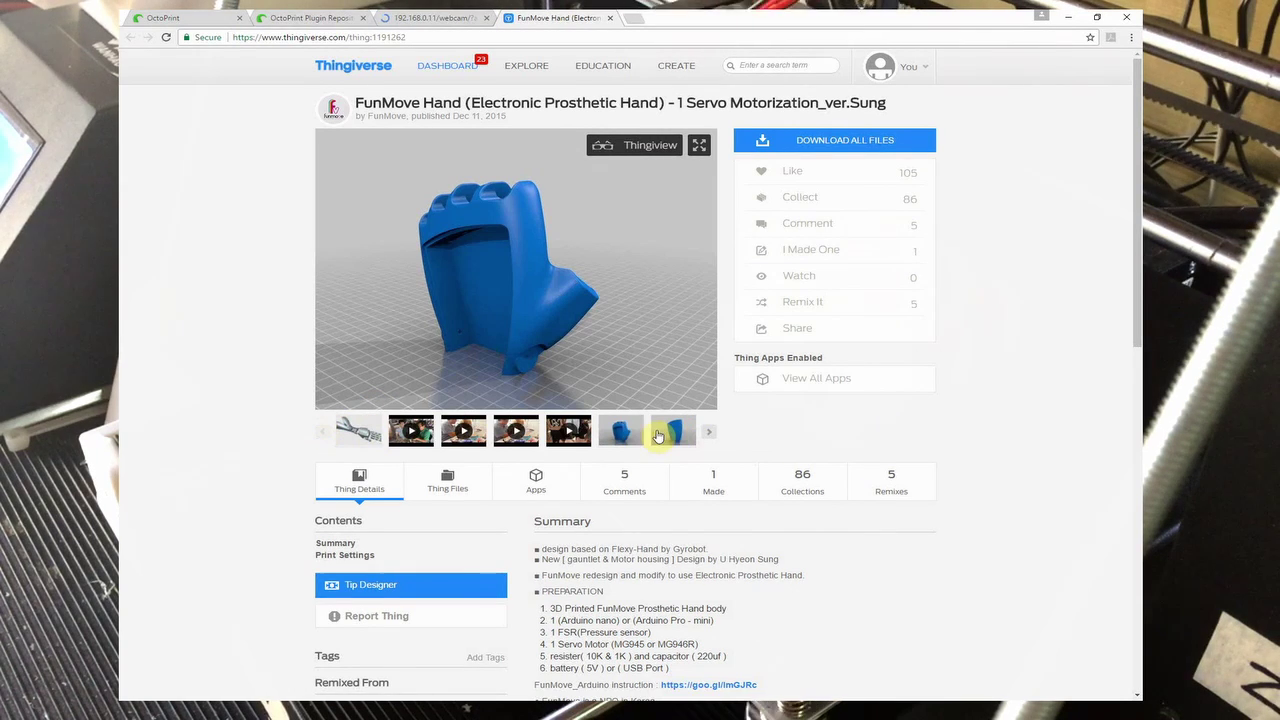
pyautogui.click(626, 434)
pyautogui.click(673, 431)
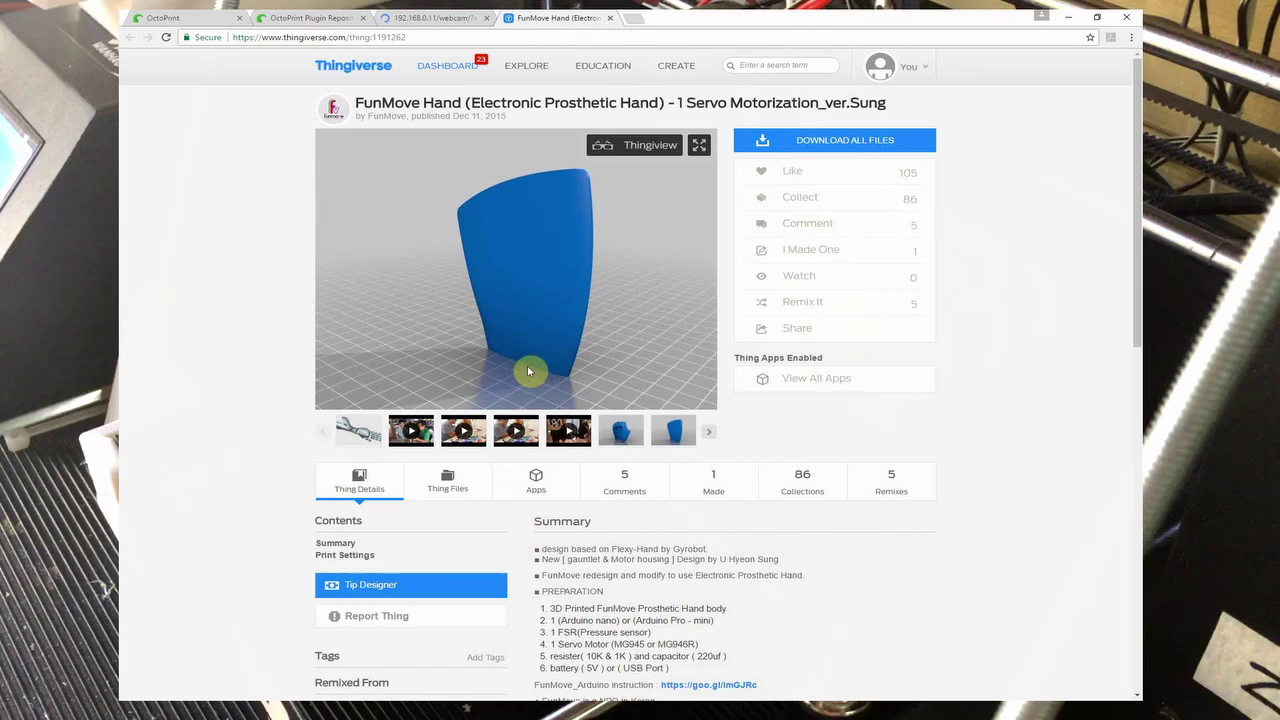
pyautogui.click(364, 431)
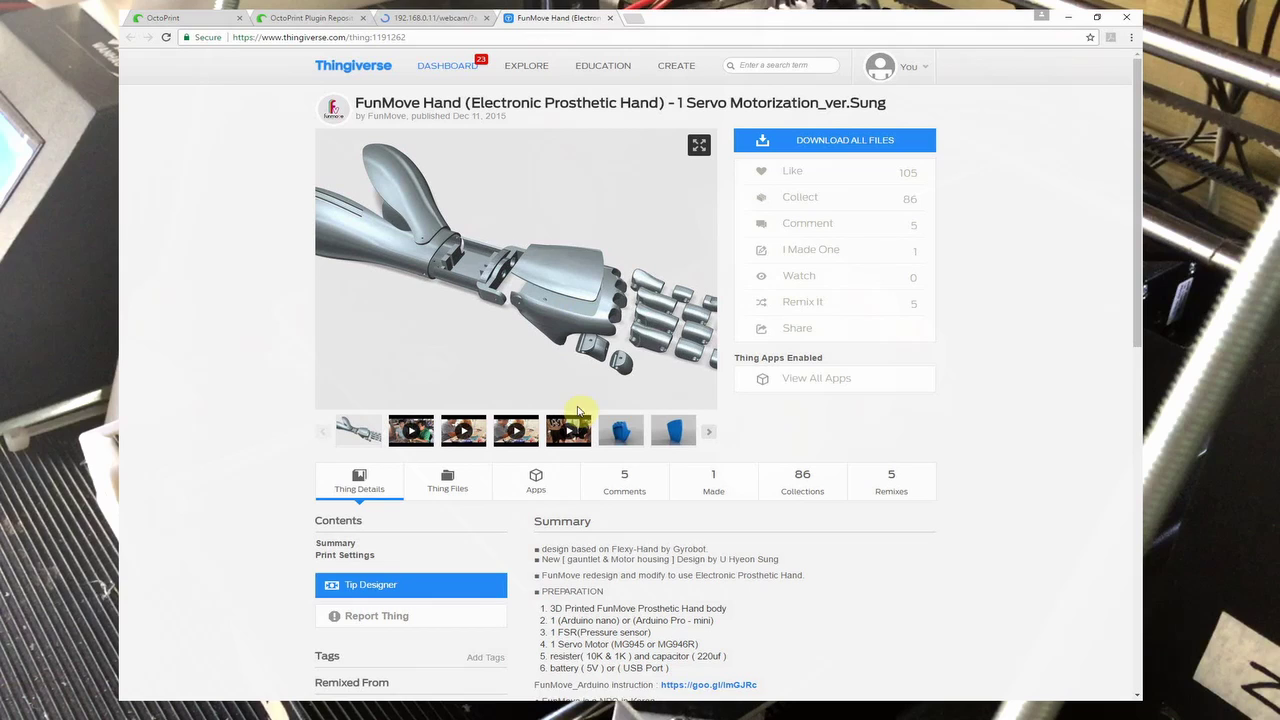
# Load the blue hand shell, page the gallery forward twice, and show the yellow servo mount photo
pyautogui.click(619, 431)
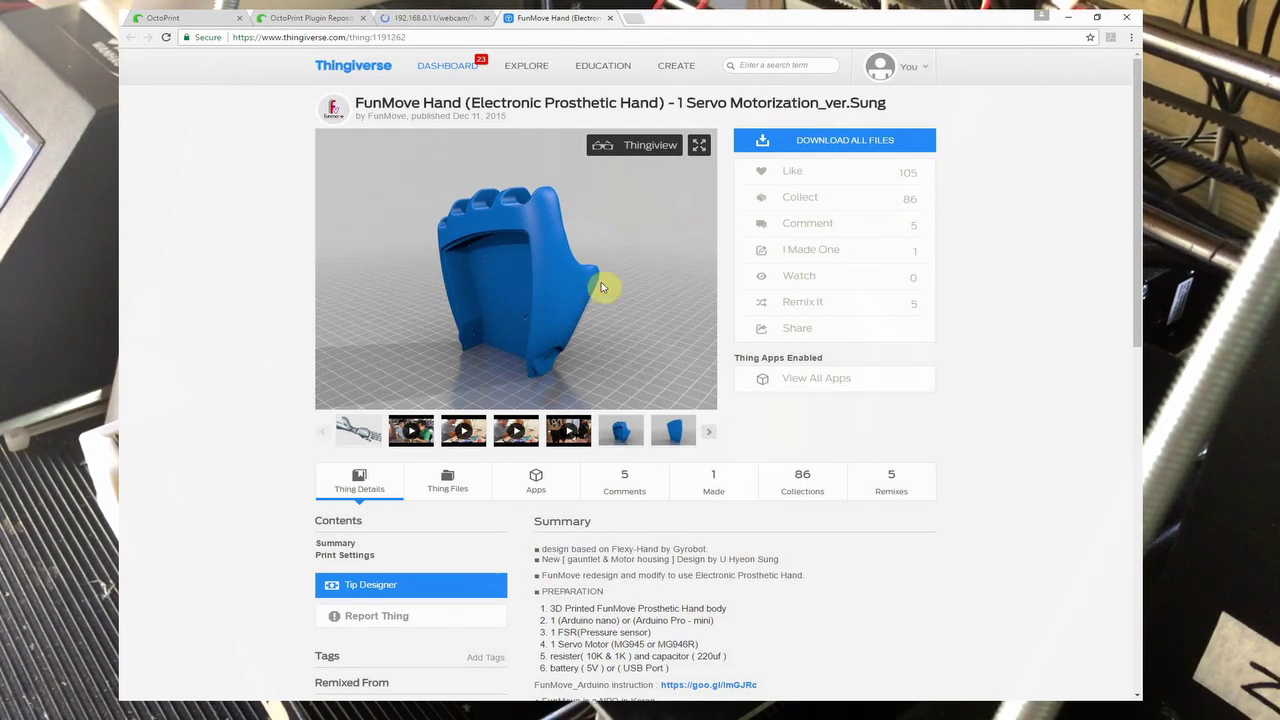
pyautogui.click(709, 432)
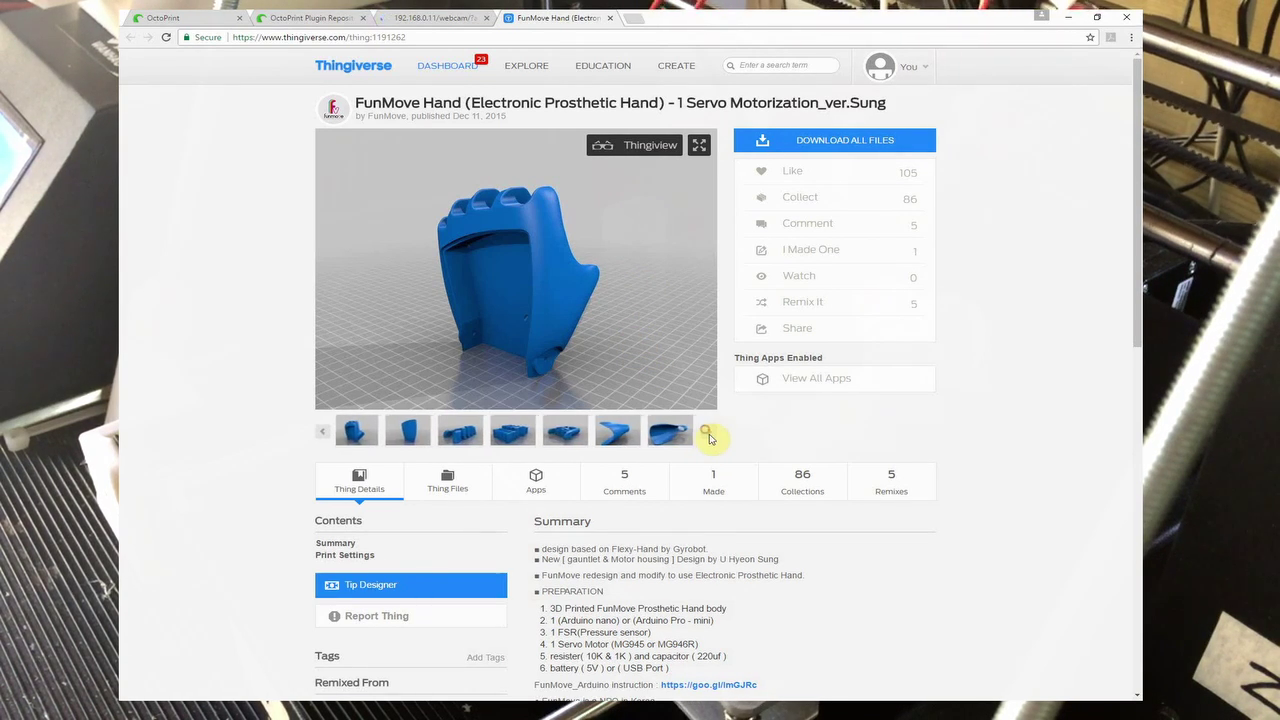
pyautogui.click(709, 432)
pyautogui.click(618, 430)
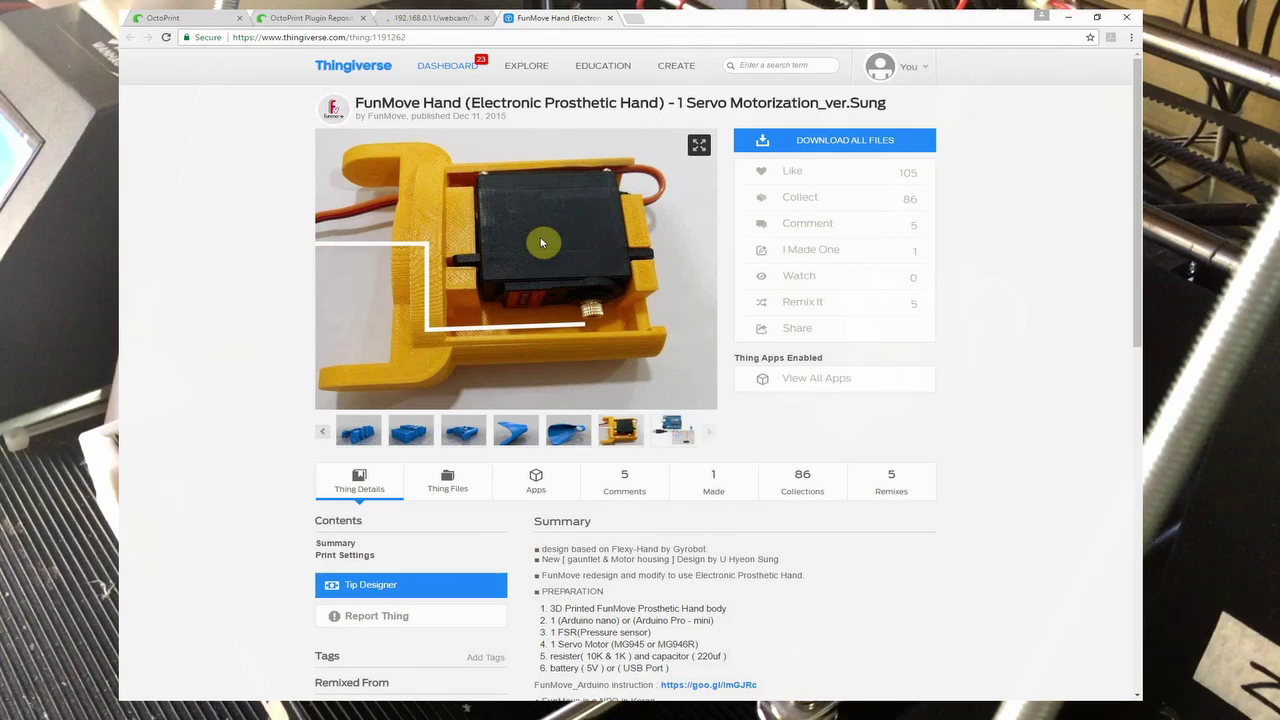
# Switch back to the OctoPrint tab showing the webcam feed of the FunMove finger print
pyautogui.click(163, 19)
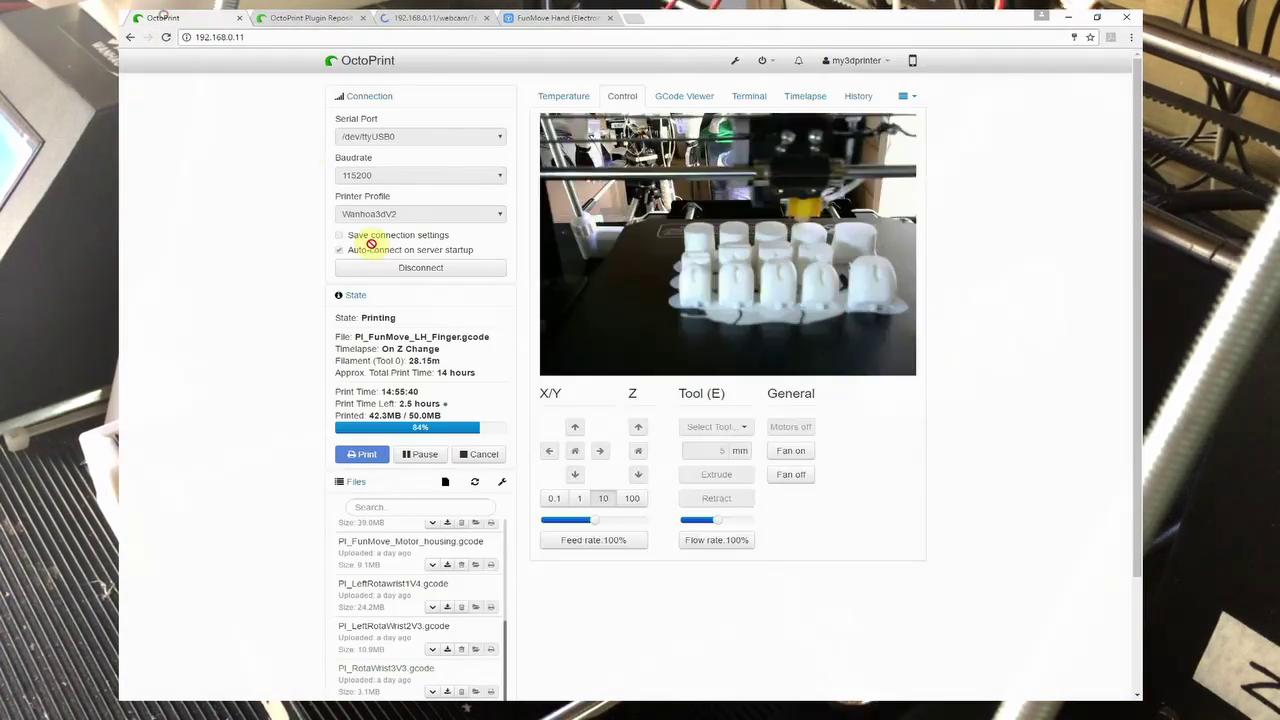